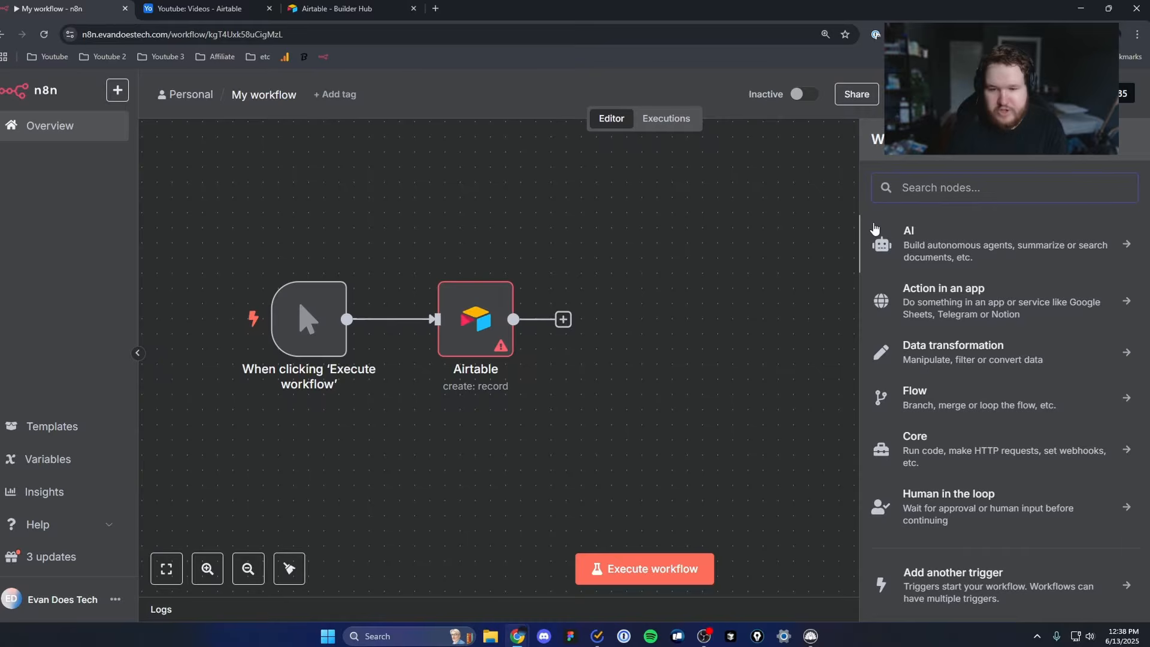
Step: Open the existing Airtable node's parameters and start creating a new credential for it
{"action": "type", "text": "Airt"}
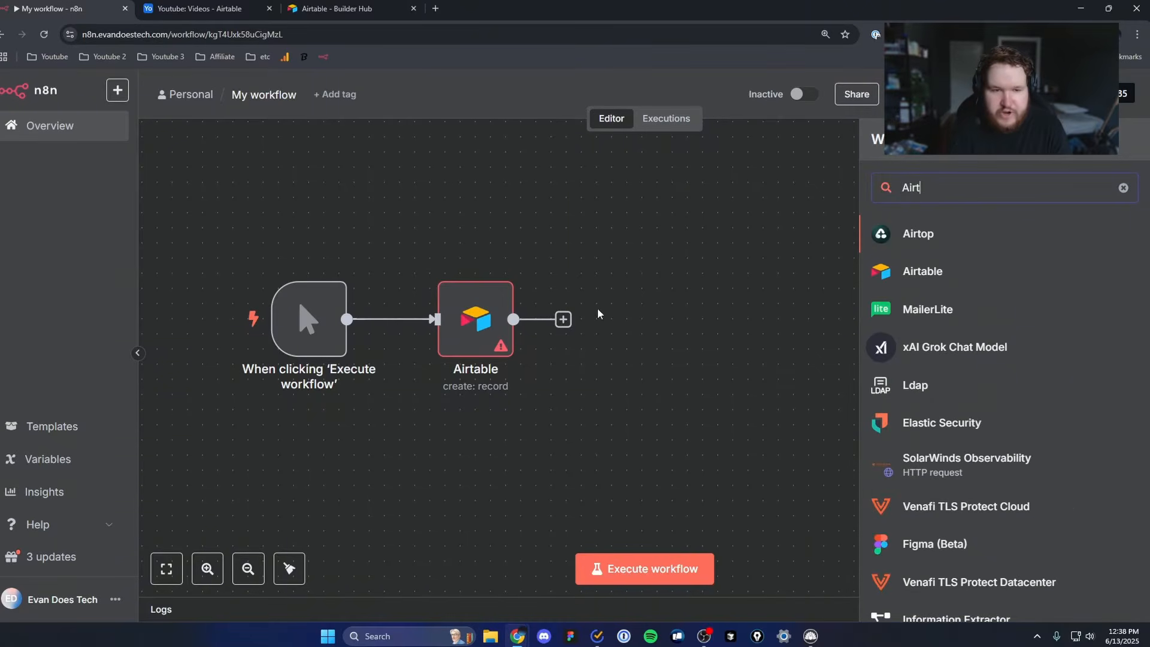
{"action": "left_click", "coordinate": [675, 260]}
{"action": "left_click", "coordinate": [480, 331]}
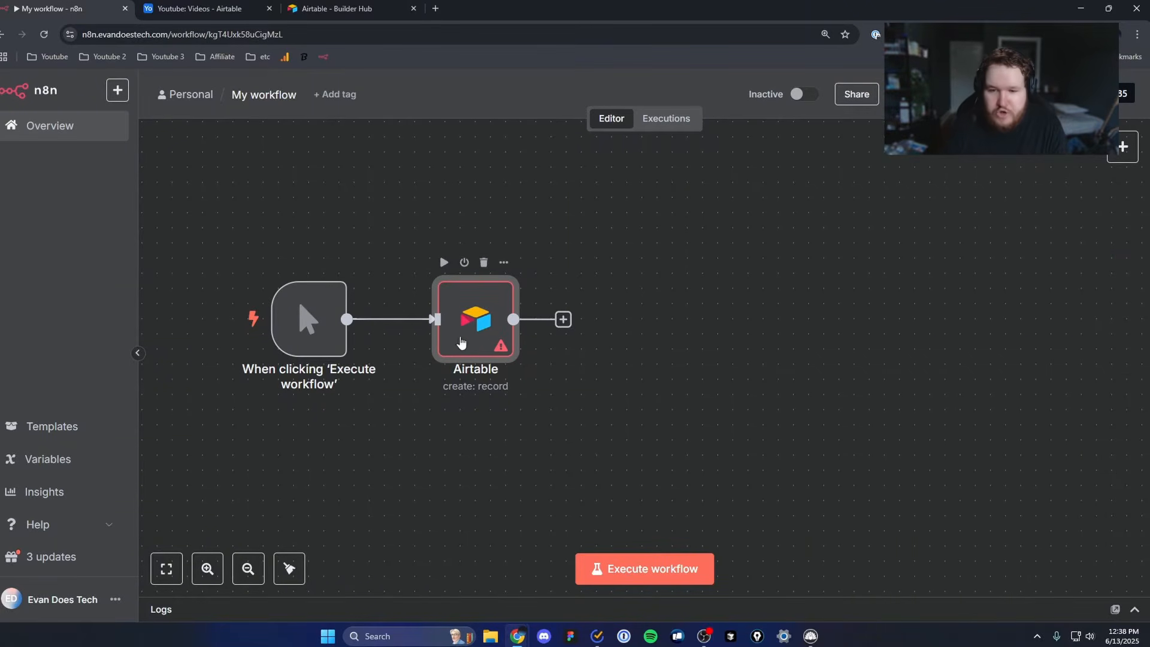
{"action": "double_click", "coordinate": [460, 342]}
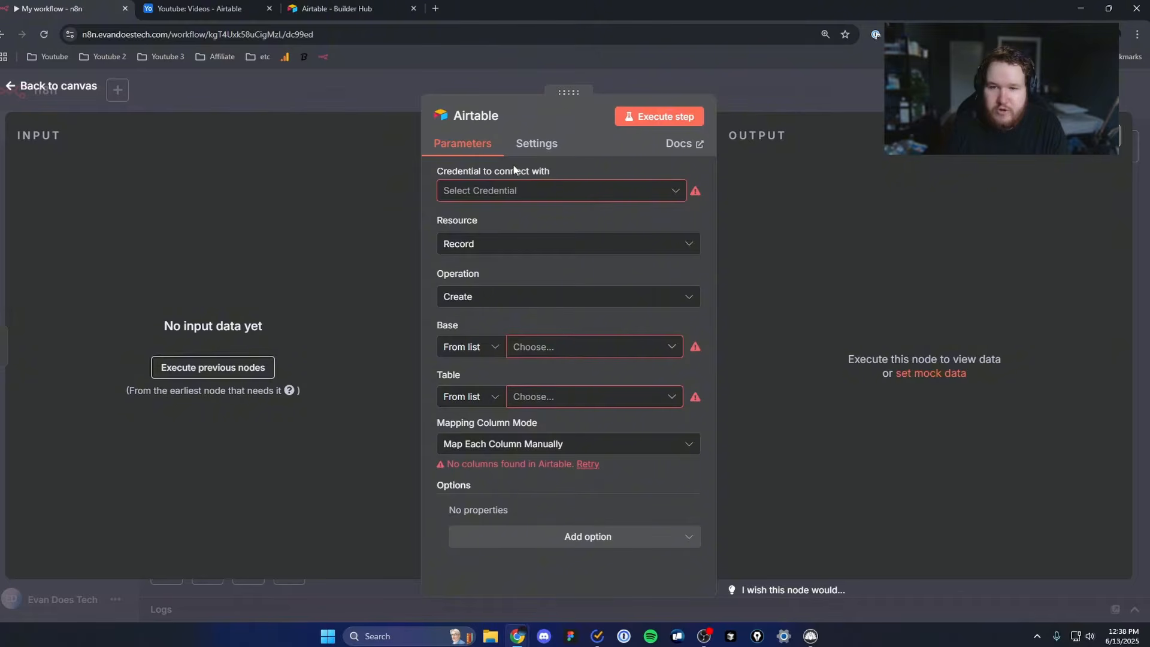
{"action": "left_click", "coordinate": [620, 190]}
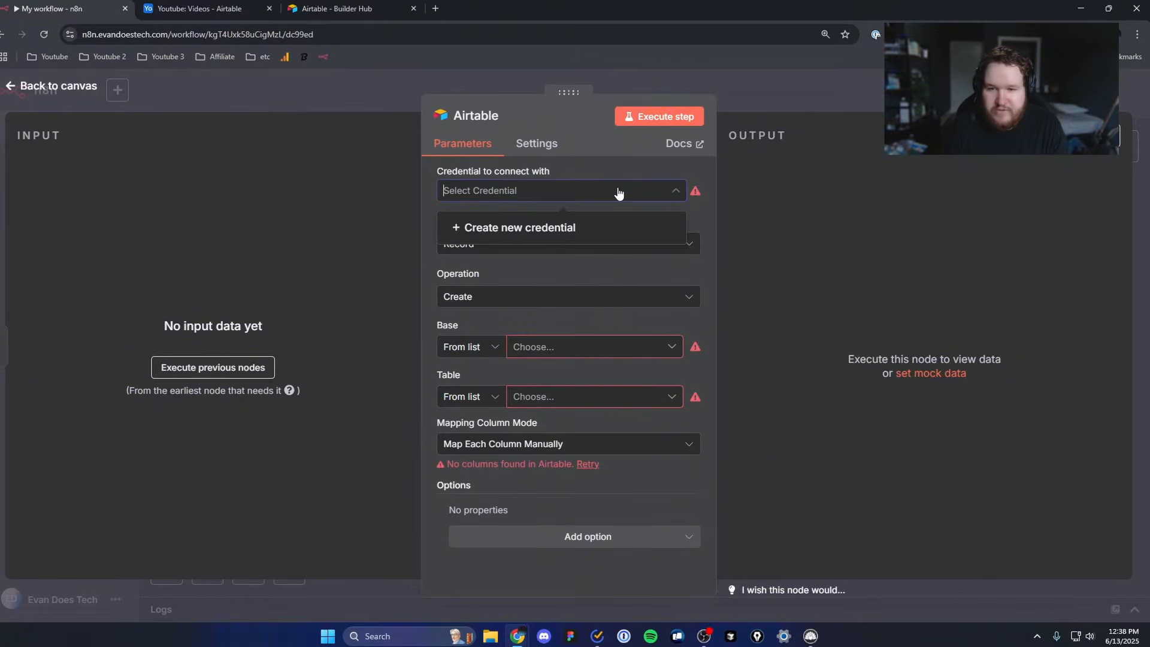
{"action": "left_click", "coordinate": [496, 229]}
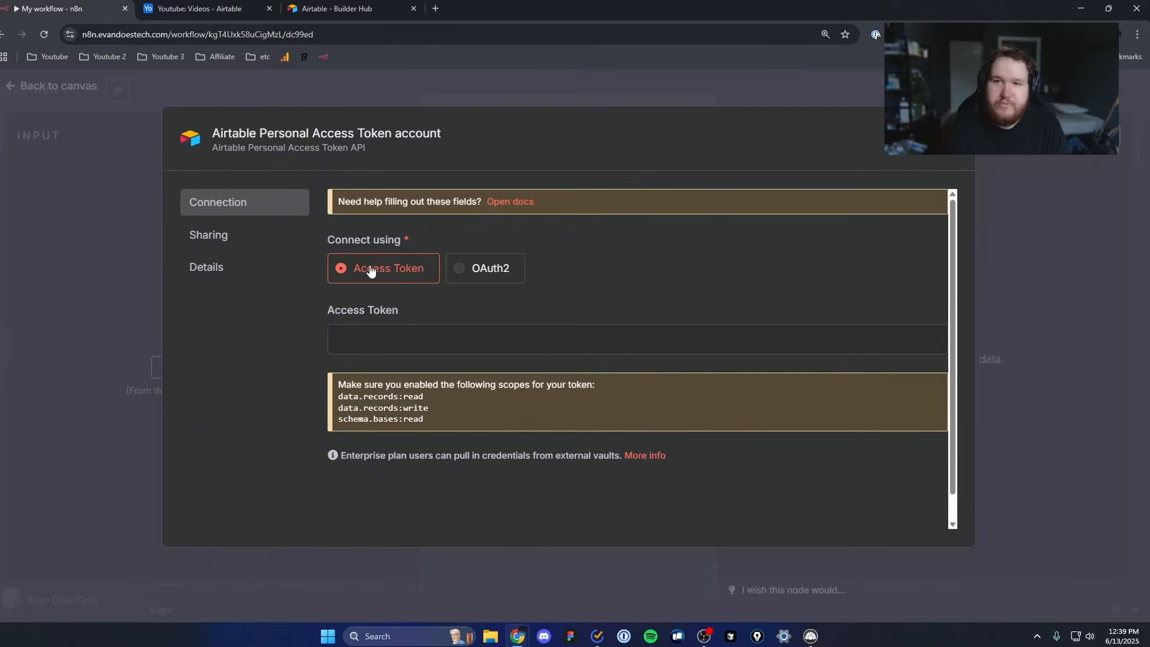
Step: Switch to the Airtable Builder Hub and start creating a new personal access token
{"action": "left_click", "coordinate": [357, 8]}
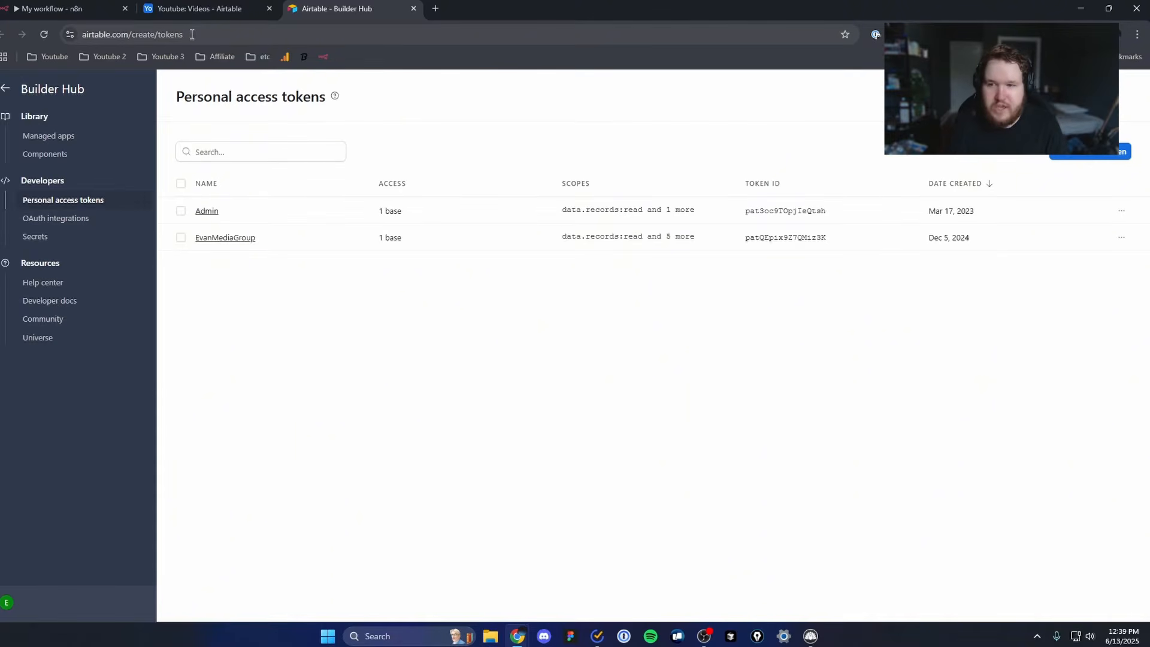
{"action": "left_click", "coordinate": [1068, 156]}
{"action": "key", "text": "ctrl+plus"}
{"action": "key", "text": "ctrl+plus"}
{"action": "key", "text": "ctrl+plus"}
{"action": "left_click_drag", "start_coordinate": [270, 187], "coordinate": [579, 189]}
{"action": "left_click", "coordinate": [639, 187]}
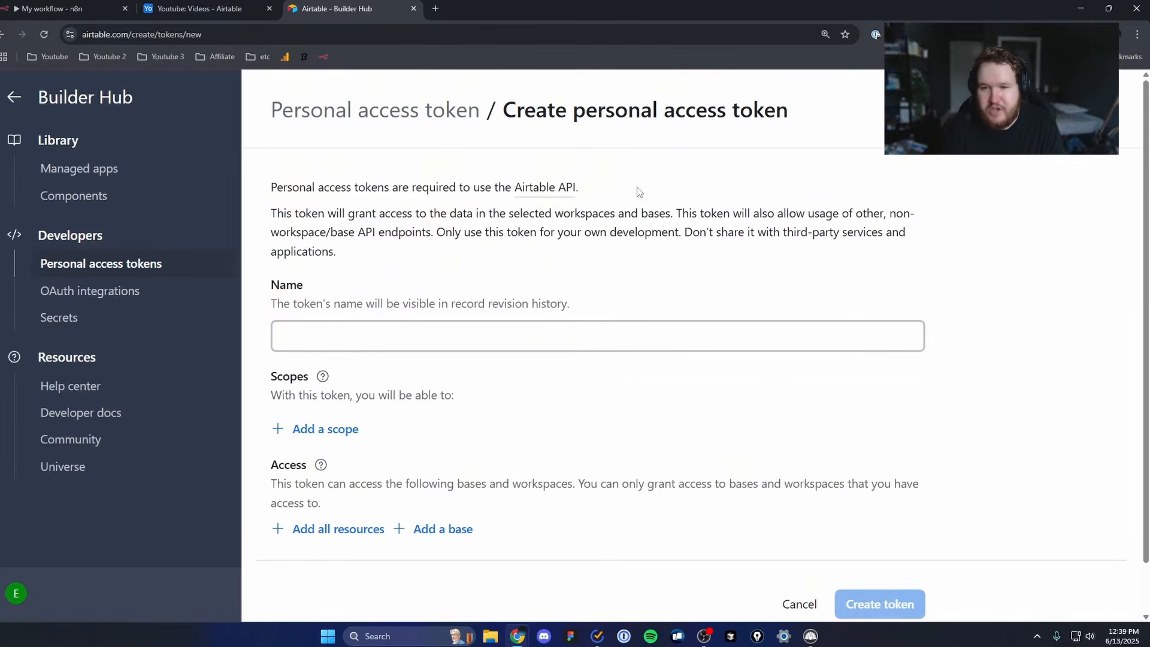
Step: Name the new personal access token "N8N Tutorial"
{"action": "left_click", "coordinate": [390, 328]}
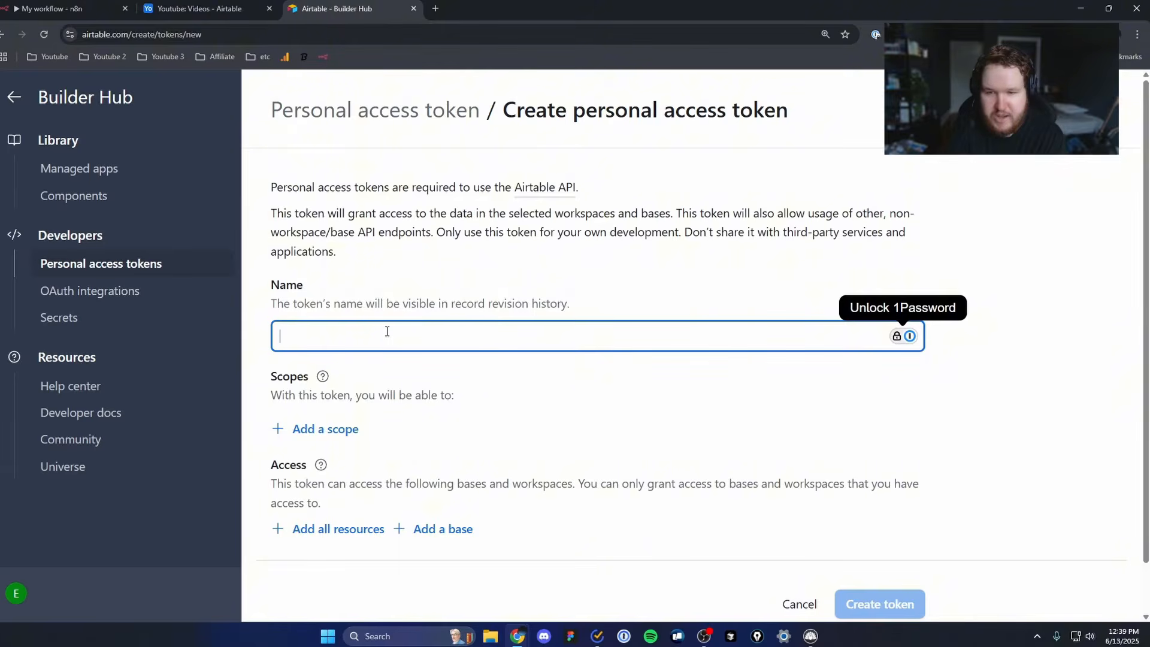
{"action": "type", "text": "N"}
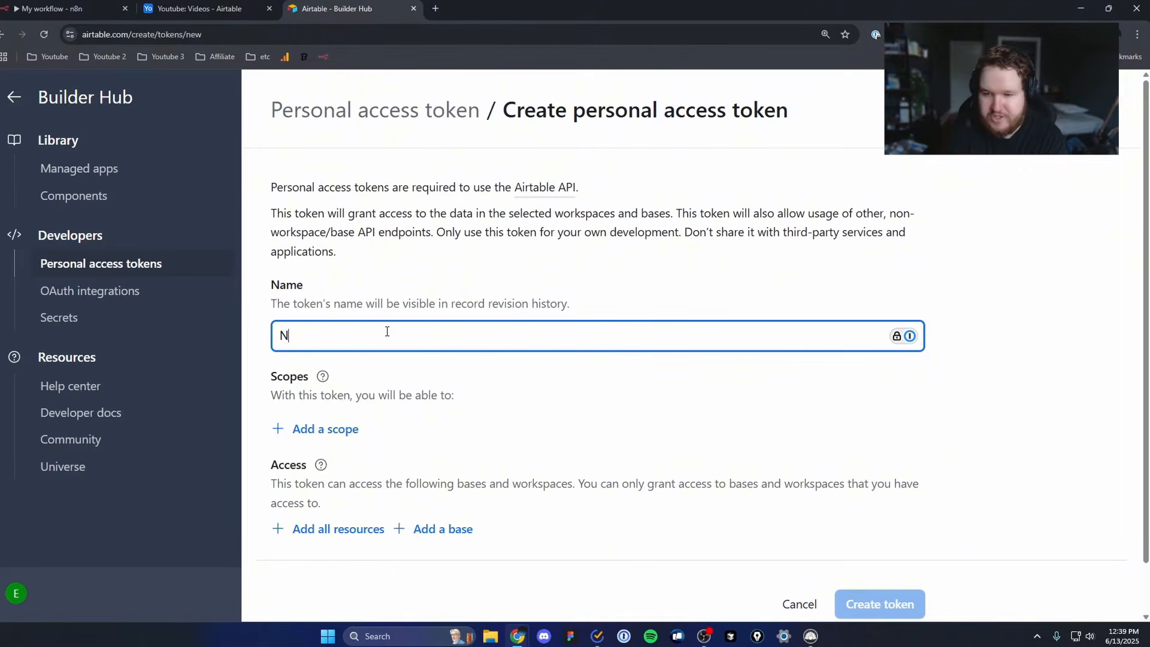
{"action": "type", "text": "8N Tutorial"}
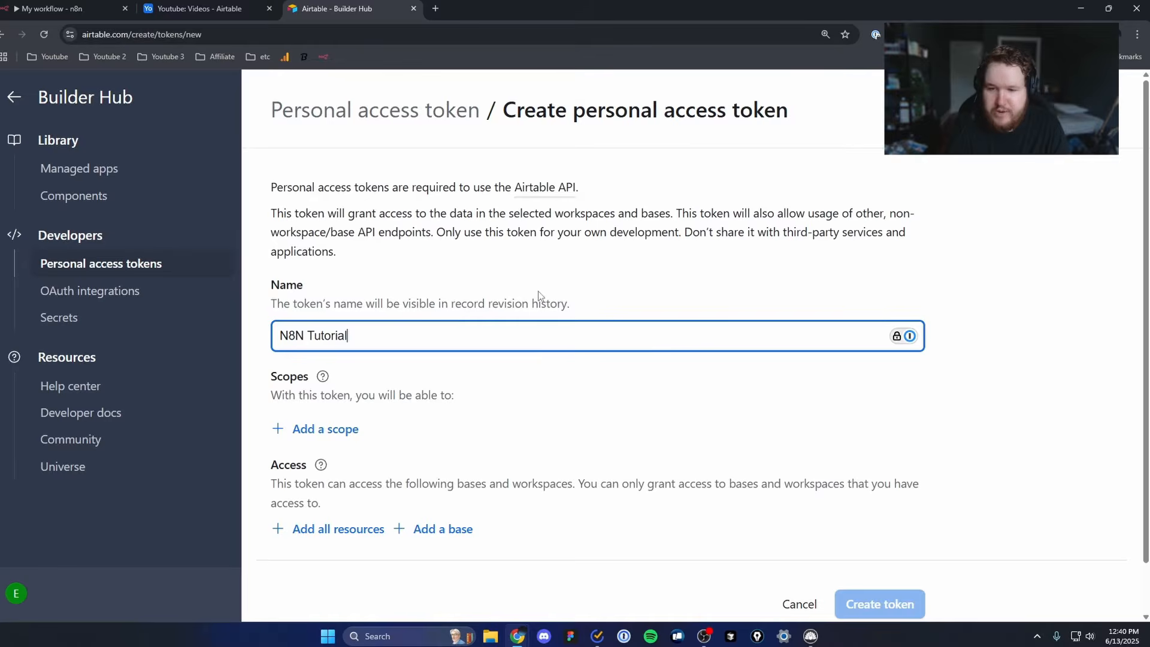
Step: Add the data.records:read scope to the token
{"action": "scroll", "coordinate": [509, 323], "scroll_direction": "down", "scroll_amount": 1}
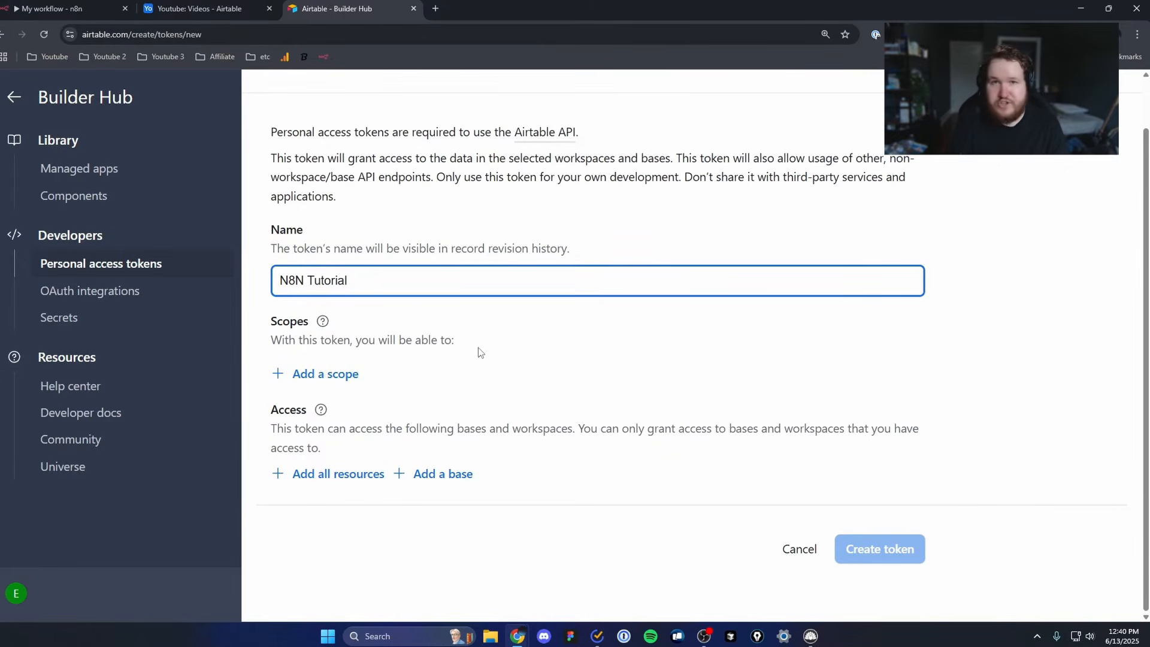
{"action": "left_click", "coordinate": [418, 373]}
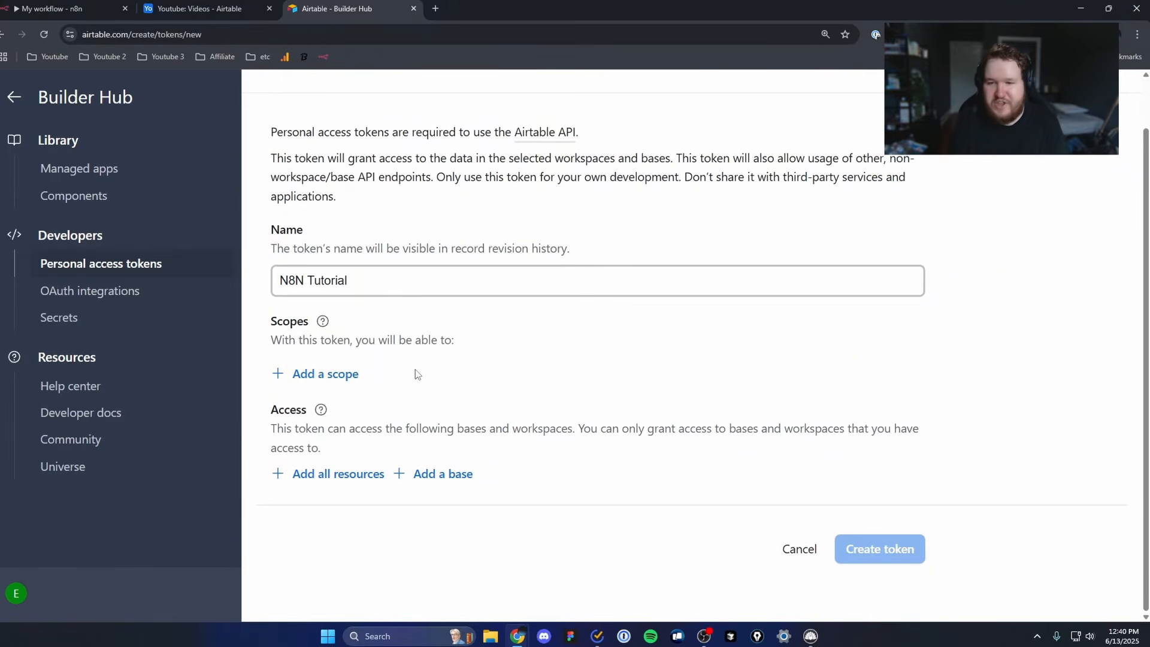
{"action": "left_click", "coordinate": [335, 384]}
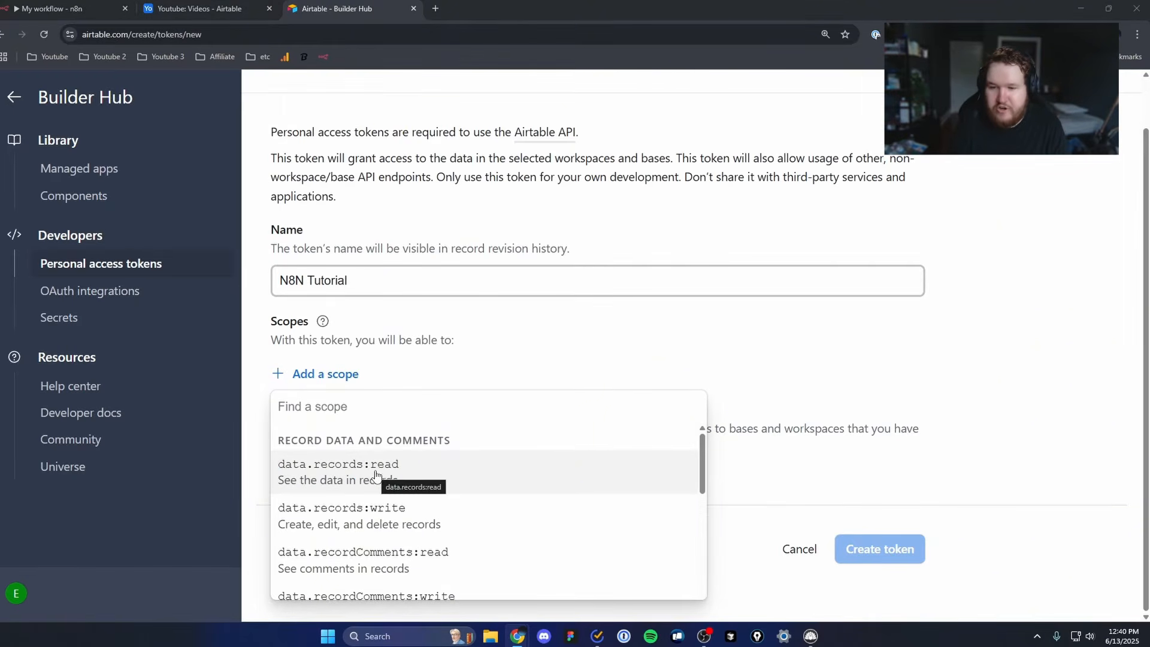
{"action": "left_click", "coordinate": [410, 467]}
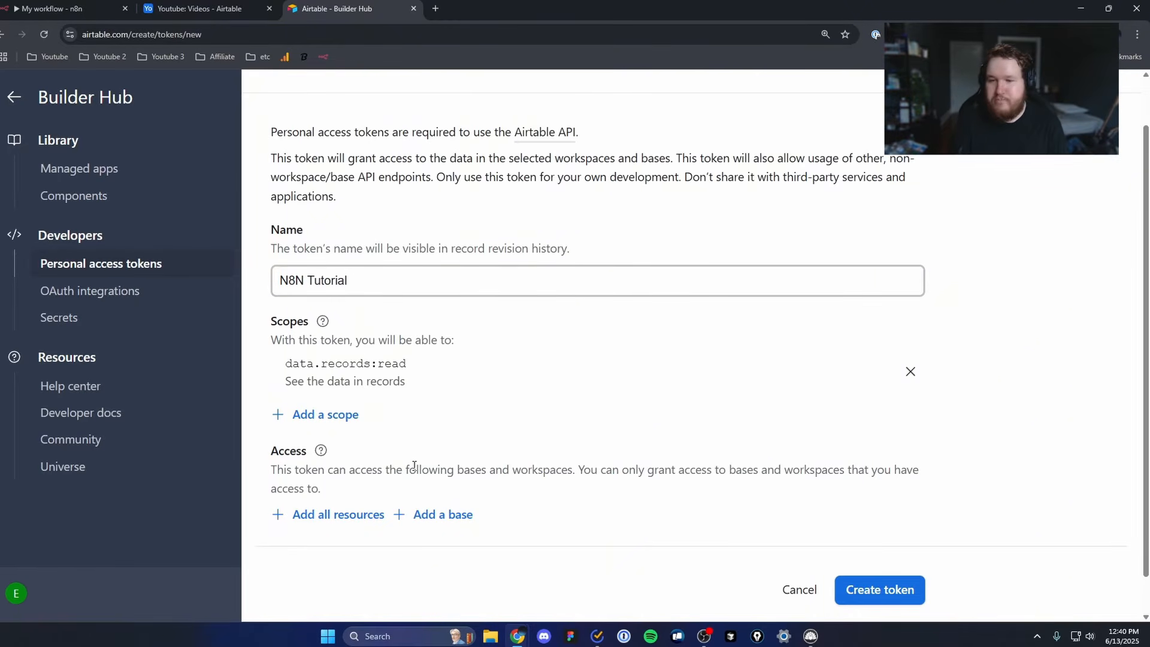
Step: Find the data.records:write scope and add it to the token
{"action": "left_click", "coordinate": [339, 419]}
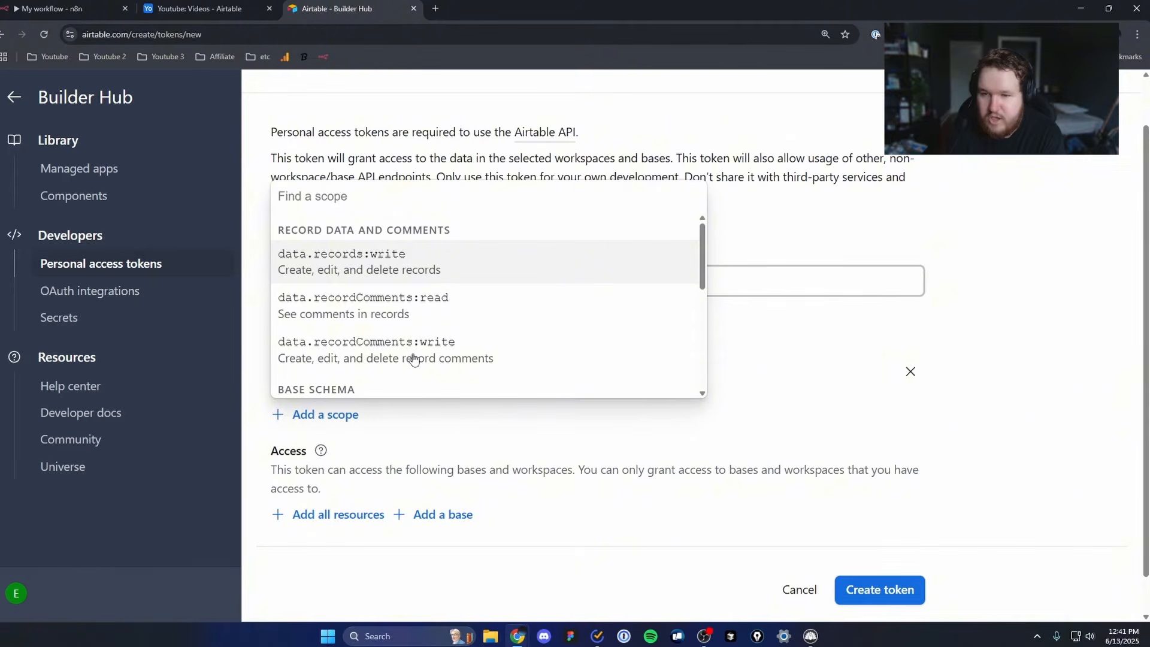
{"action": "type", "text": "data.recor"}
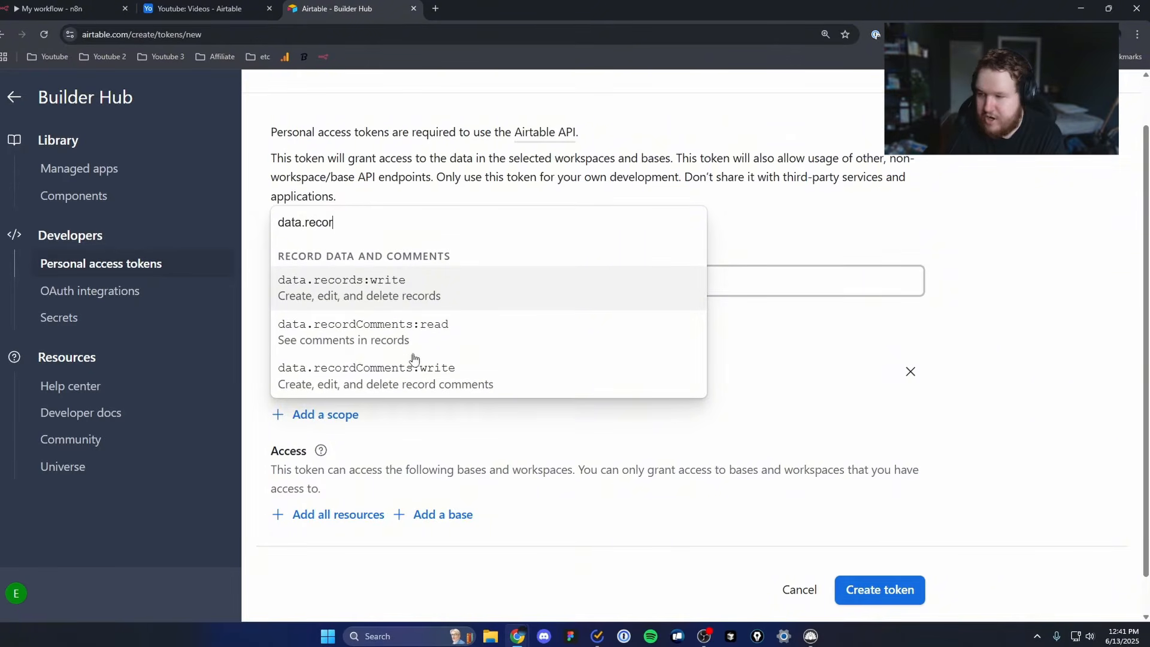
{"action": "type", "text": "ds:write"}
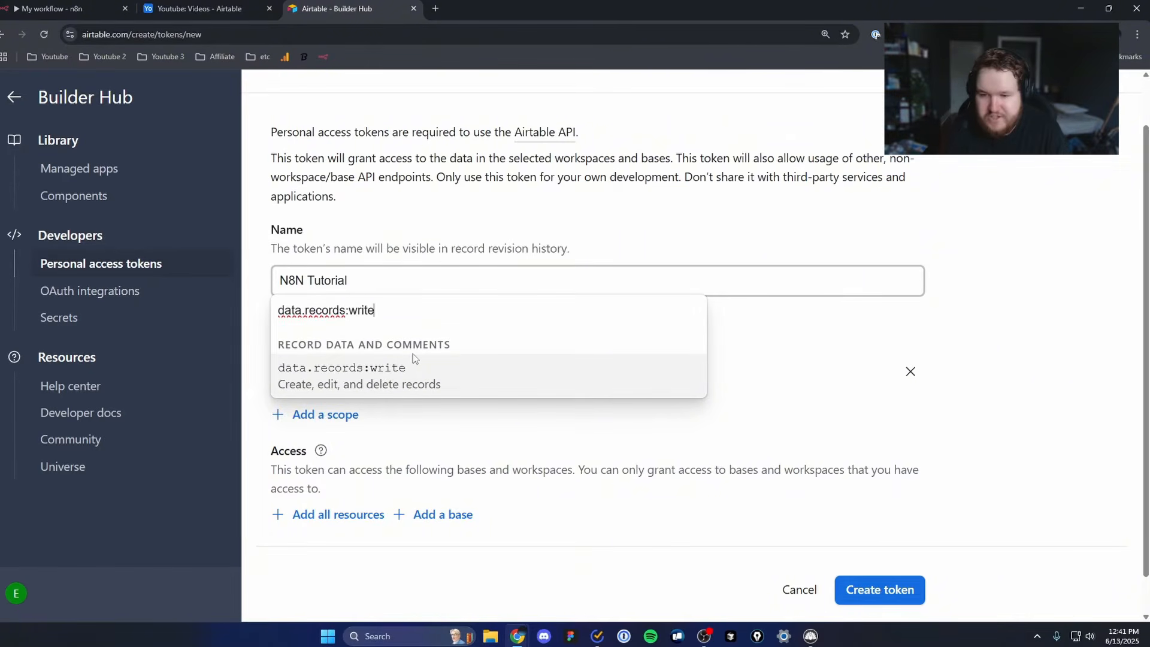
{"action": "left_click", "coordinate": [412, 358]}
{"action": "left_click_drag", "start_coordinate": [413, 405], "coordinate": [289, 408]}
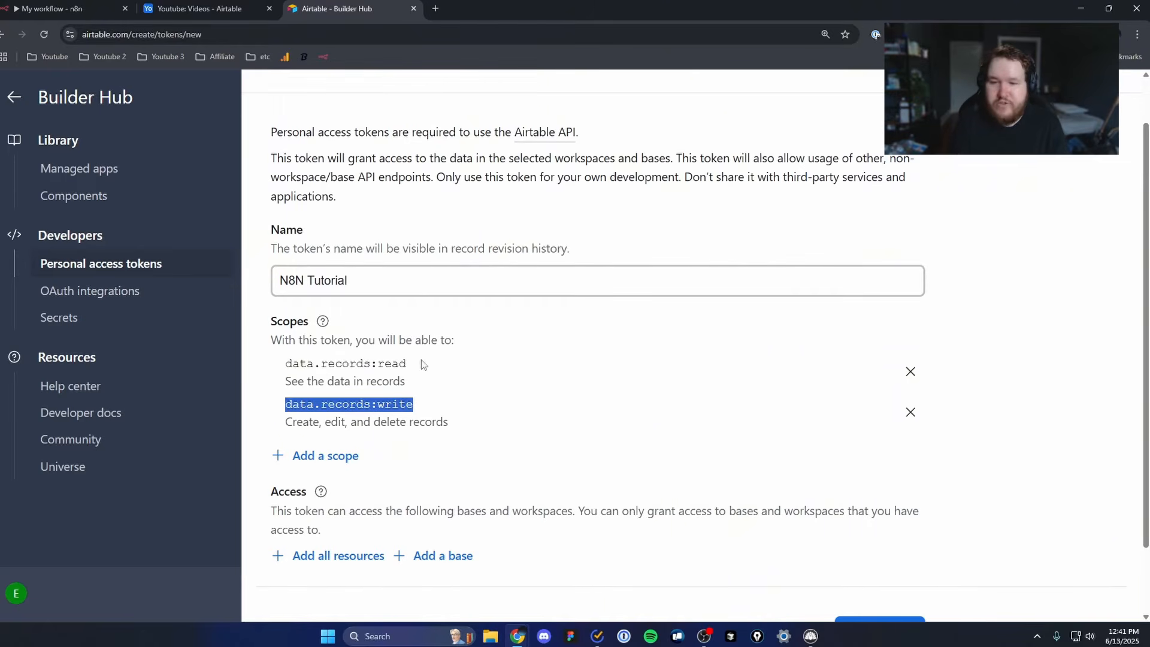
{"action": "left_click_drag", "start_coordinate": [422, 362], "coordinate": [278, 365]}
{"action": "left_click_drag", "start_coordinate": [432, 406], "coordinate": [287, 405]}
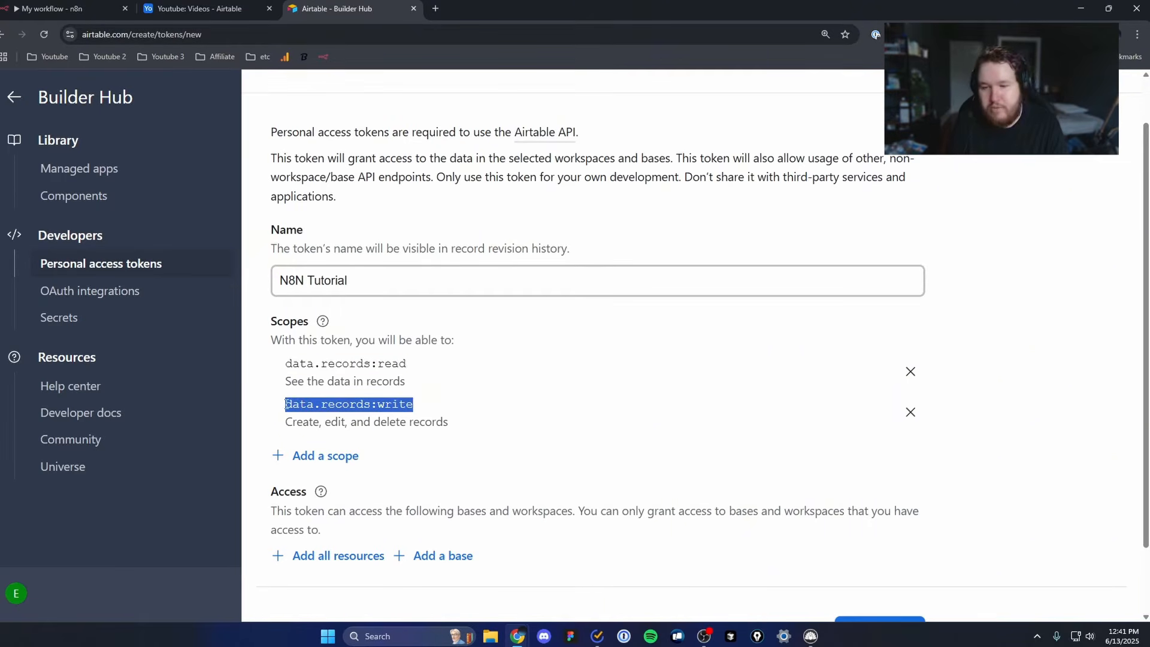
{"action": "left_click", "coordinate": [443, 414]}
Step: Search the scopes for "schema" and add schema.bases:read to the token
{"action": "left_click", "coordinate": [343, 457]}
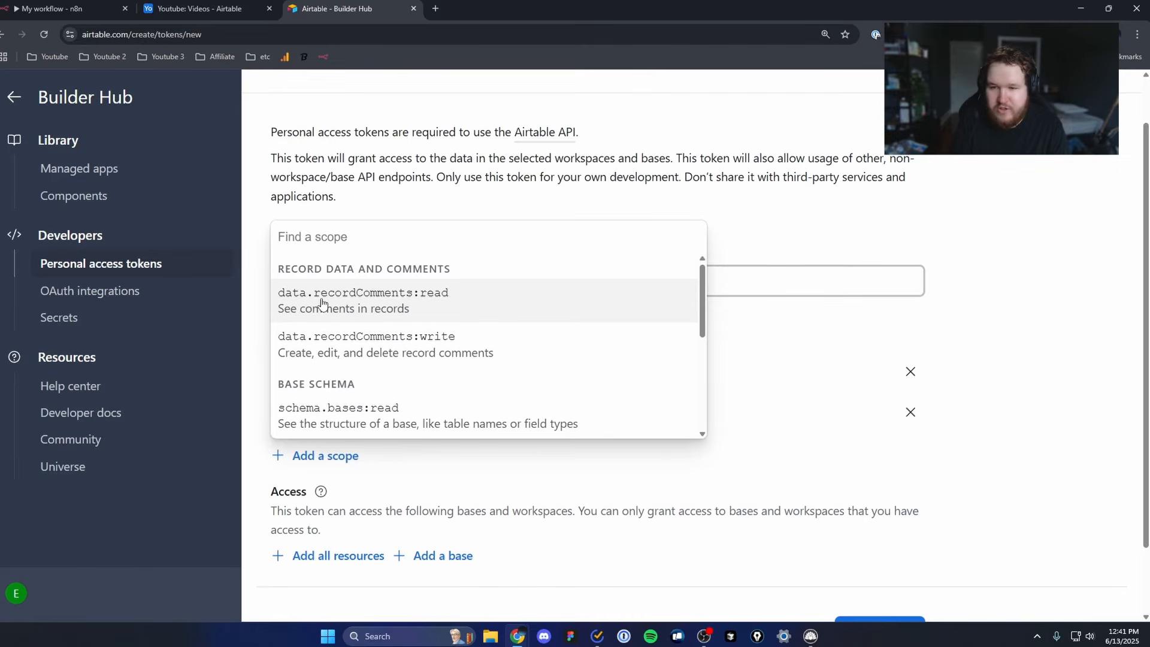
{"action": "type", "text": "schema"}
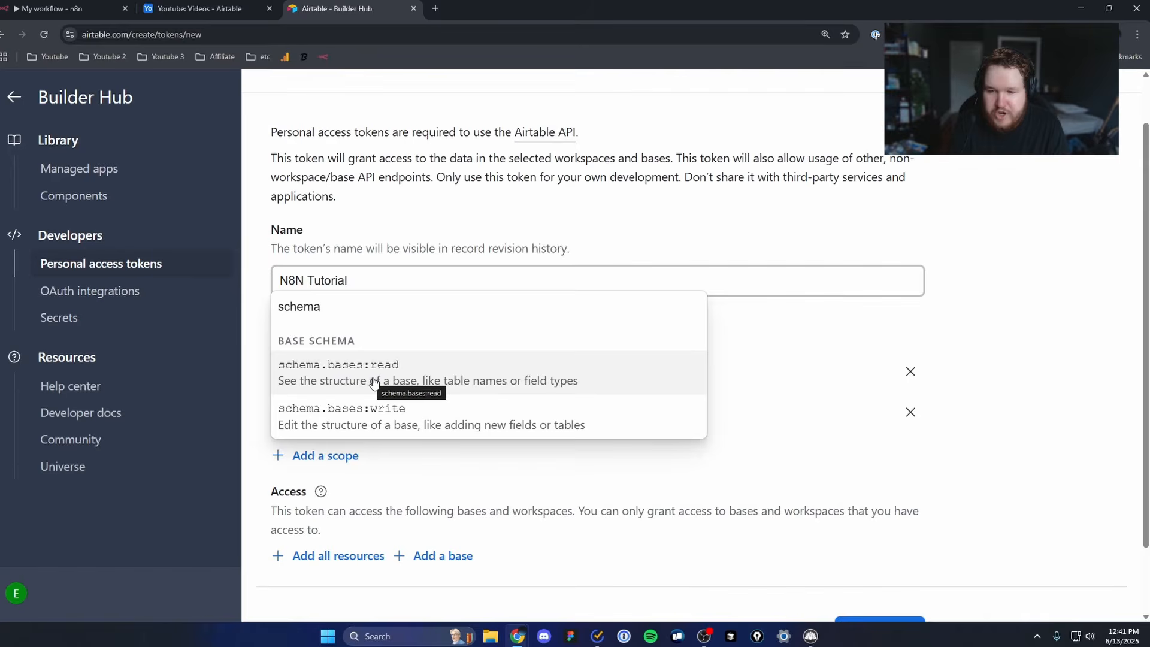
{"action": "left_click", "coordinate": [374, 381]}
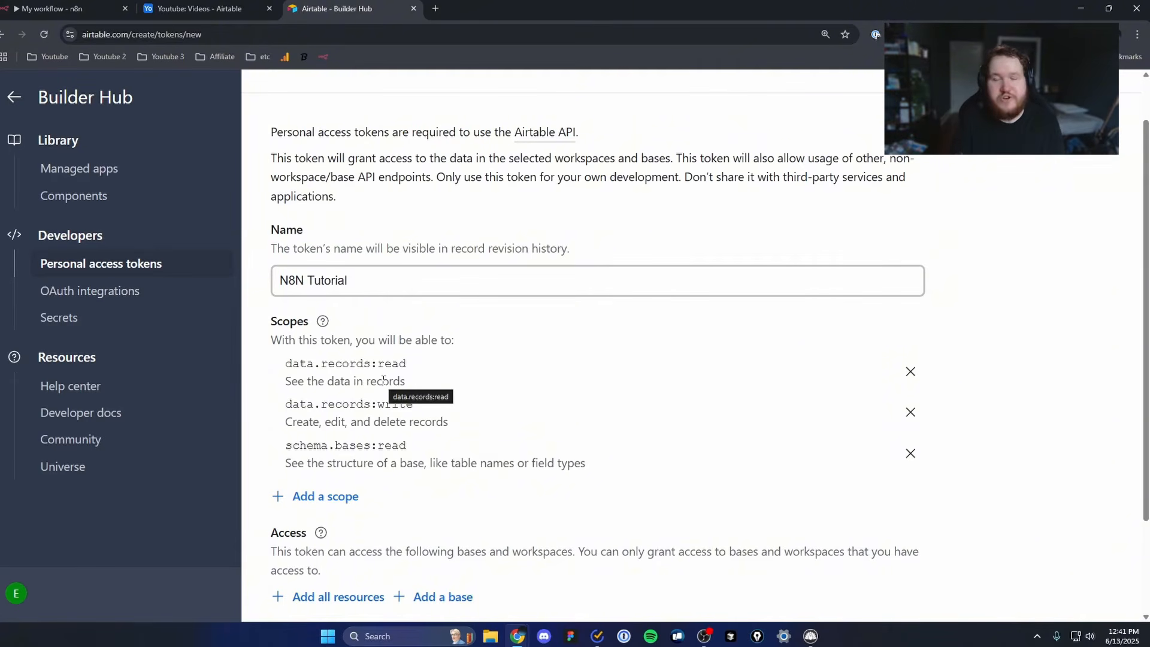
Step: Give the token access to the dark blue Youtube base in My First Workspace and check that base's Videos table
{"action": "scroll", "coordinate": [440, 411], "scroll_direction": "down", "scroll_amount": 2}
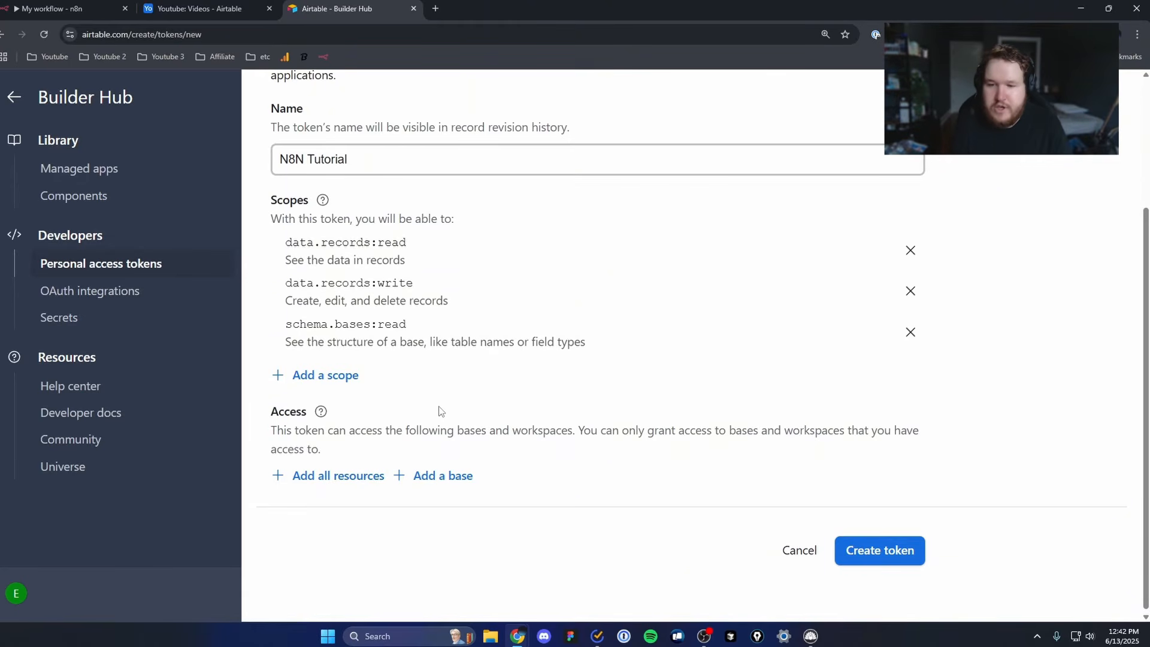
{"action": "left_click", "coordinate": [444, 477]}
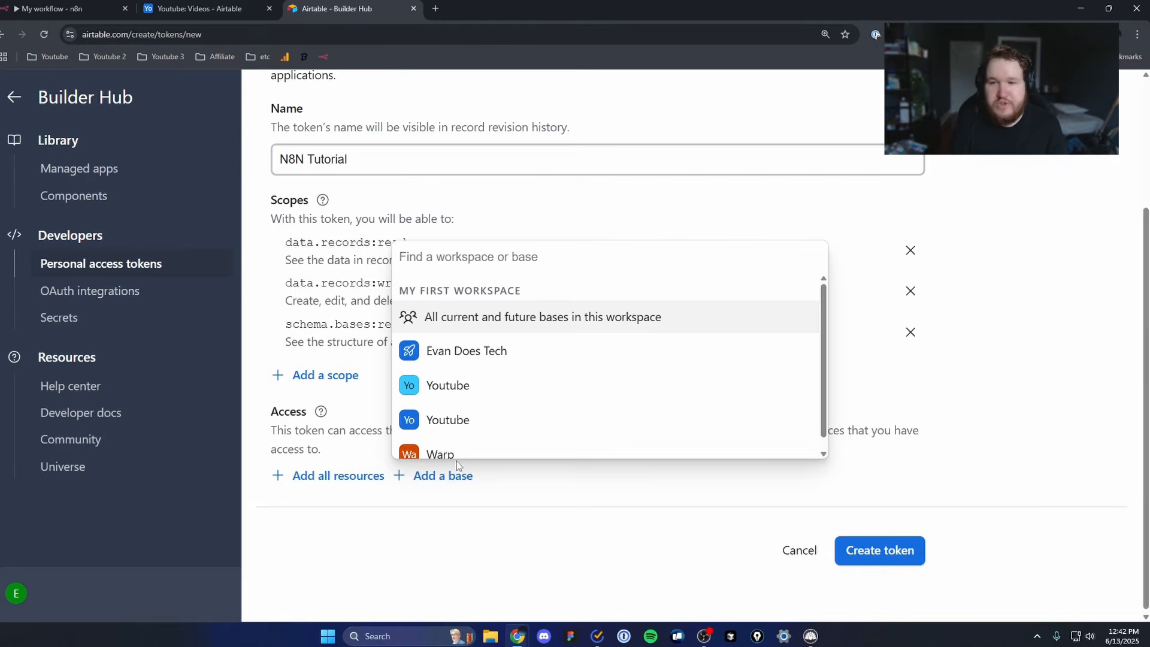
{"action": "scroll", "coordinate": [459, 458], "scroll_direction": "down", "scroll_amount": 1}
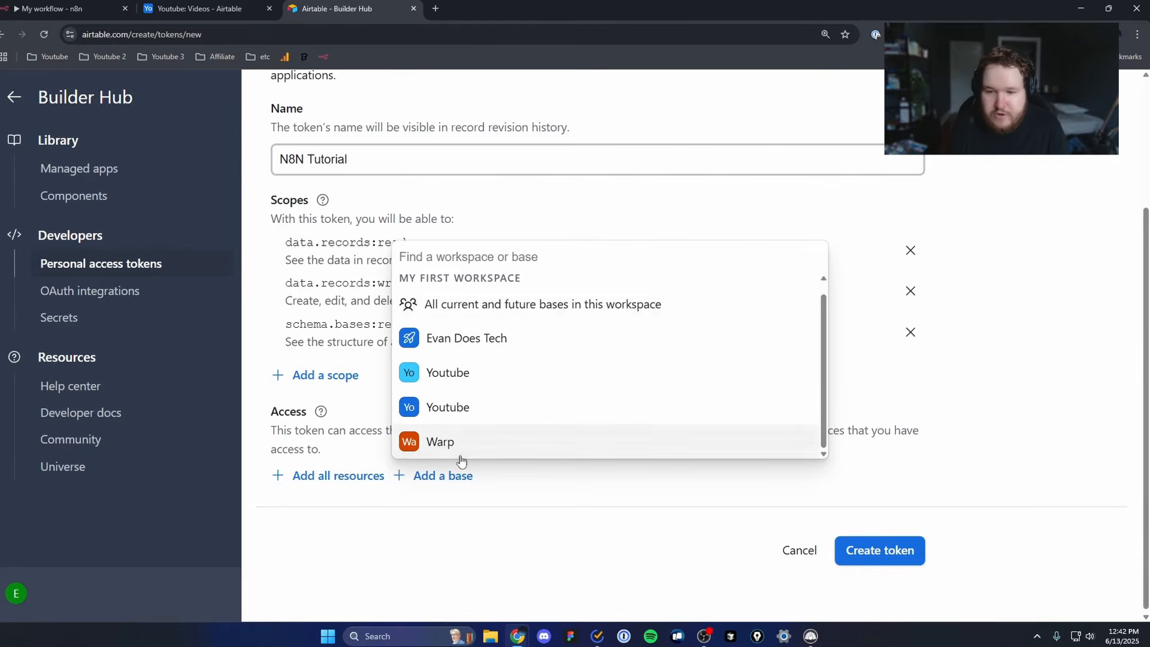
{"action": "left_click", "coordinate": [479, 410]}
{"action": "left_click", "coordinate": [199, 8]}
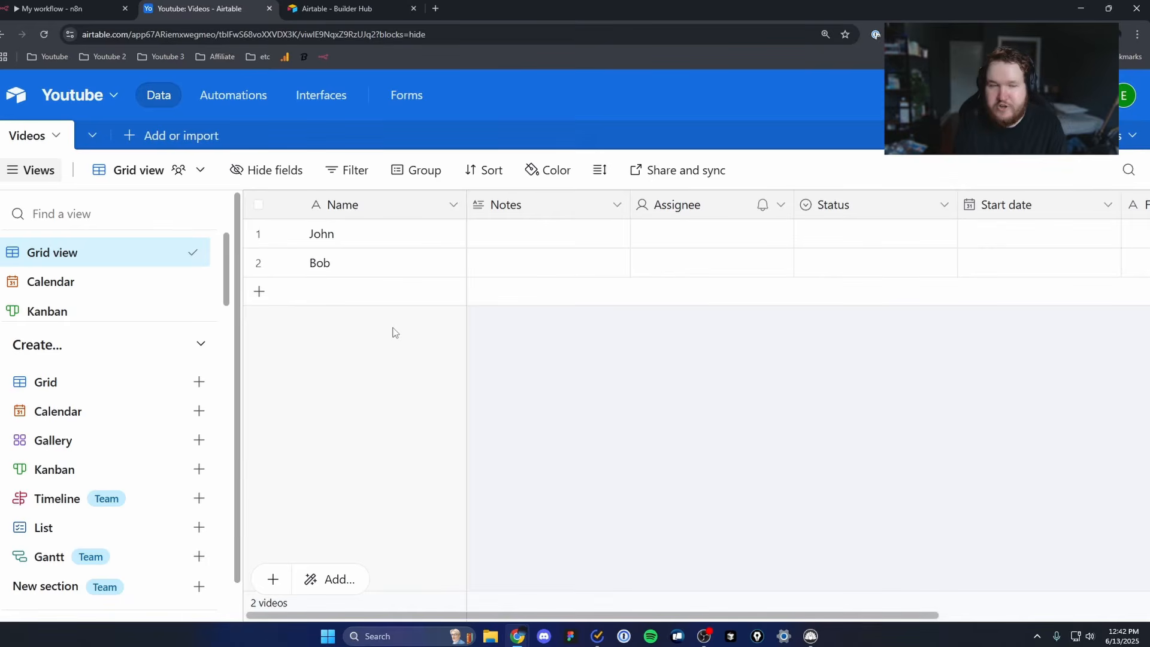
{"action": "left_click", "coordinate": [337, 9]}
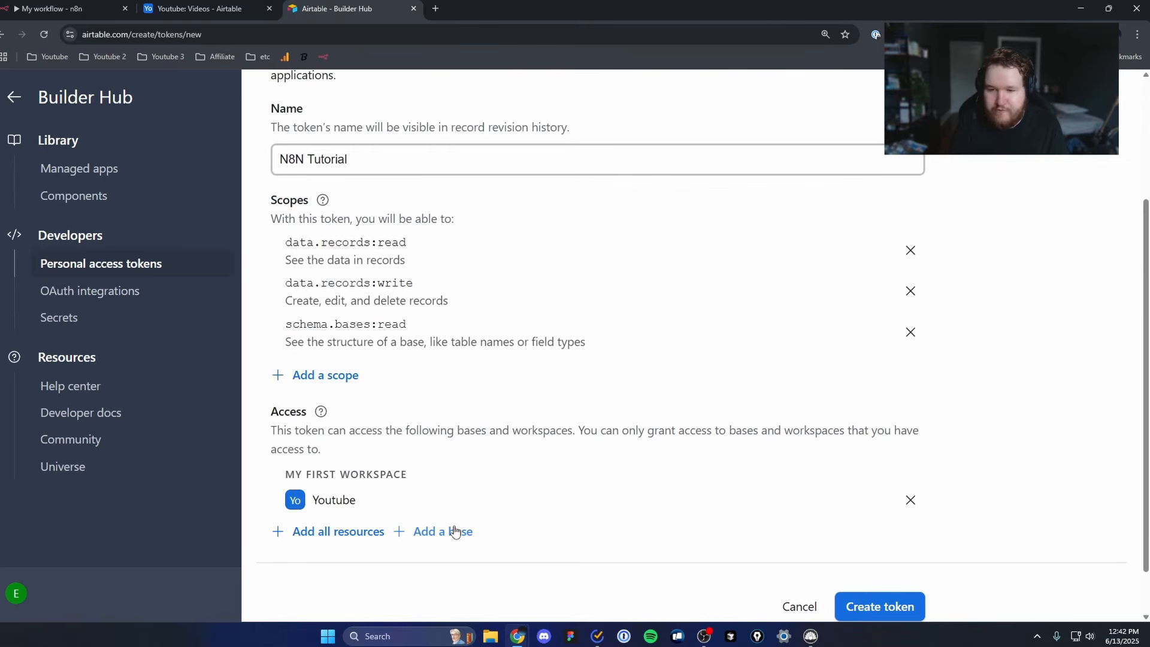
Step: Create the personal access token, copy its value and close the token dialog
{"action": "scroll", "coordinate": [575, 419], "scroll_direction": "down", "scroll_amount": 1}
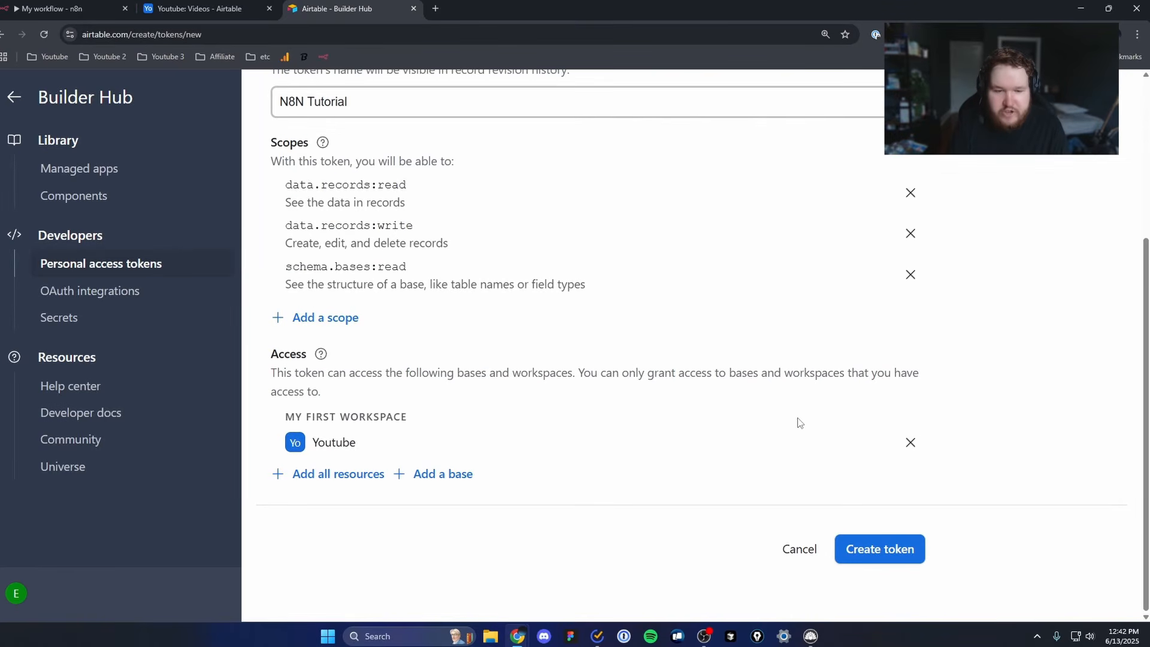
{"action": "left_click", "coordinate": [899, 549]}
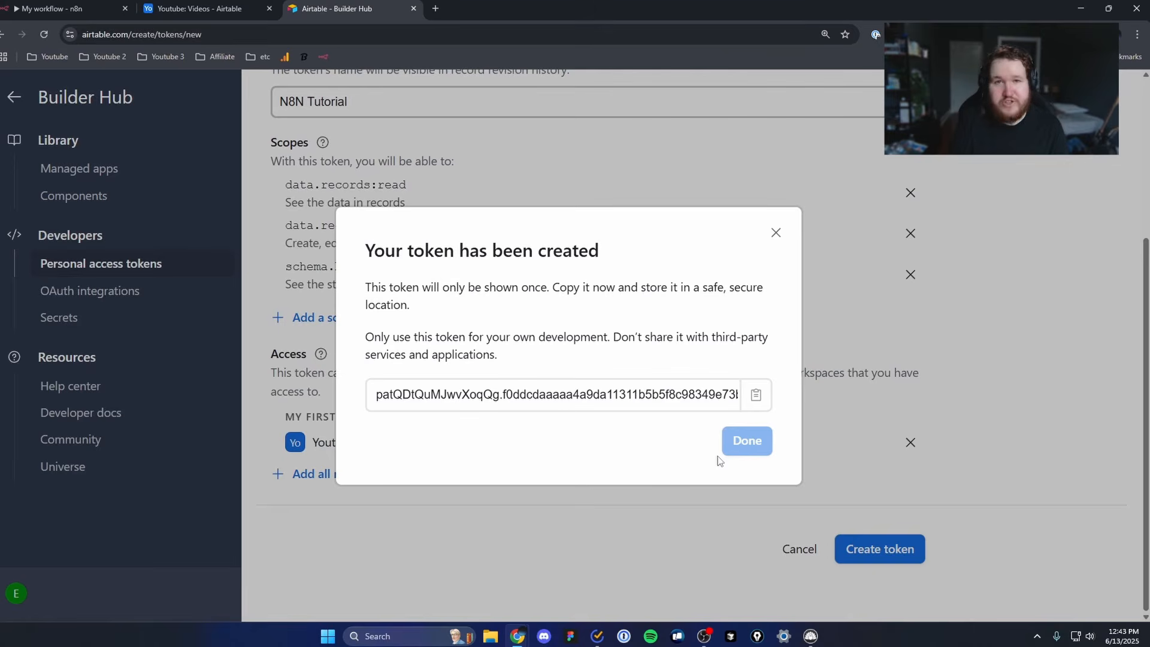
{"action": "left_click", "coordinate": [756, 394]}
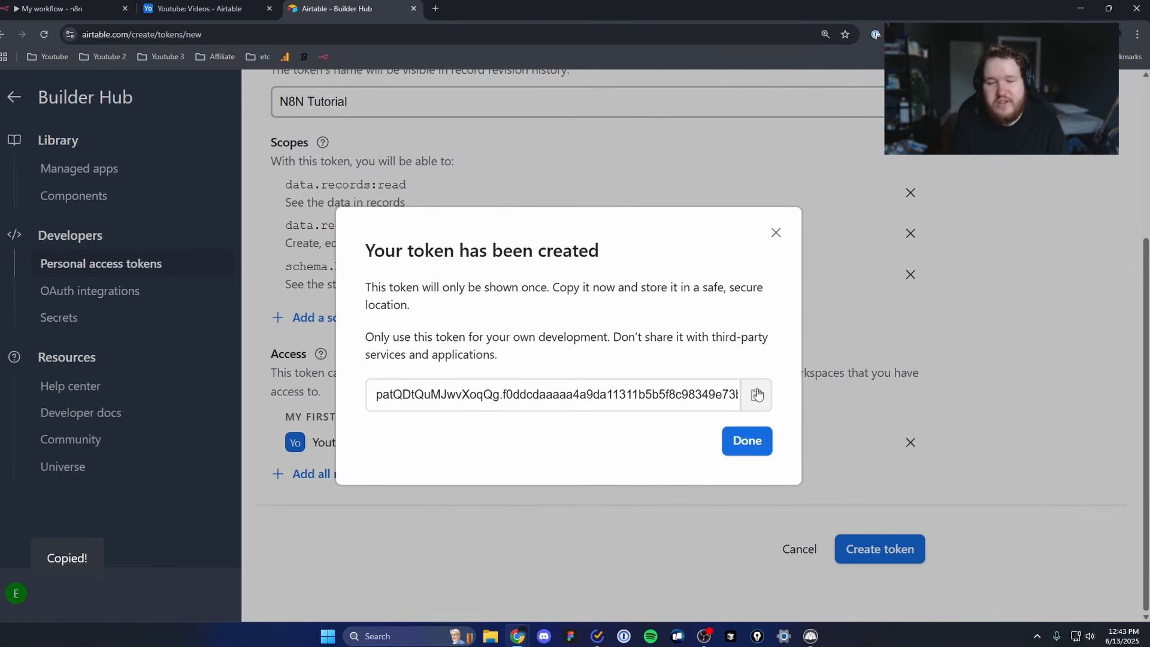
{"action": "left_click", "coordinate": [754, 446]}
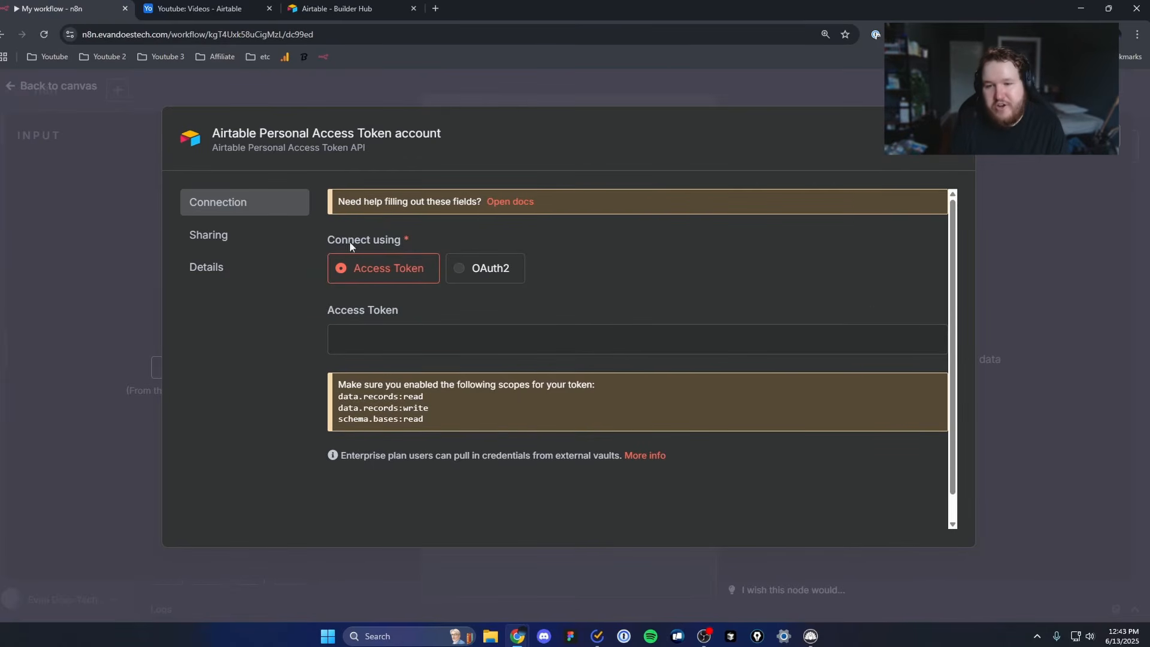
Step: Paste the Airtable personal access token into the n8n credential's Access Token field, save the credential and close it
{"action": "left_click", "coordinate": [404, 338]}
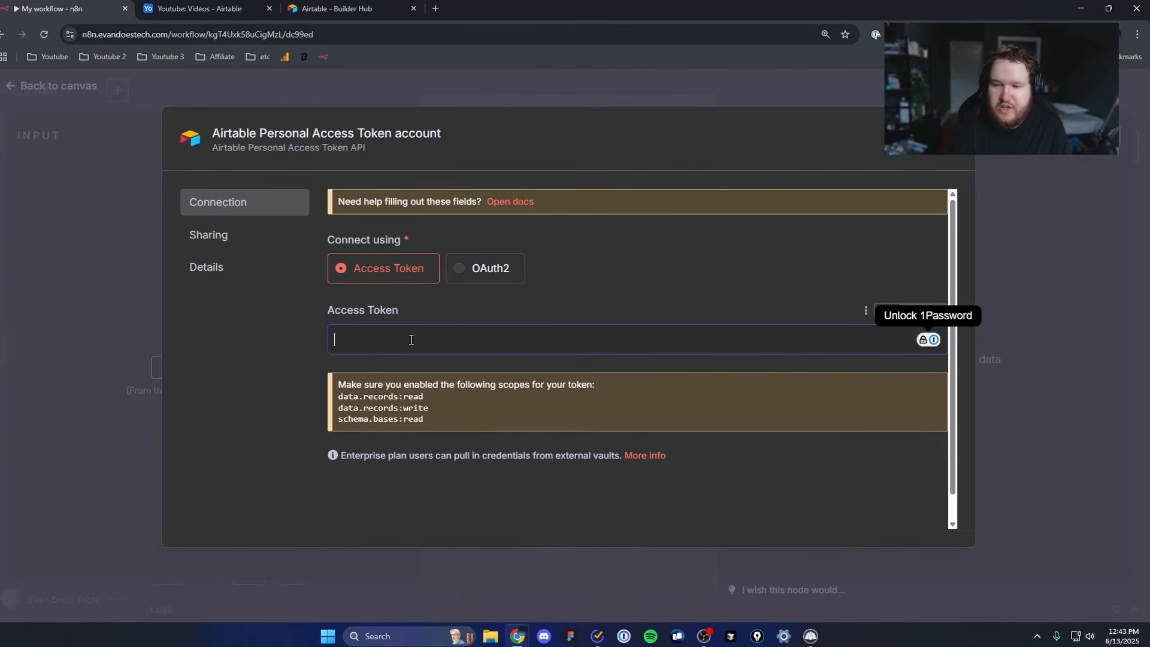
{"action": "key", "text": "ctrl+v"}
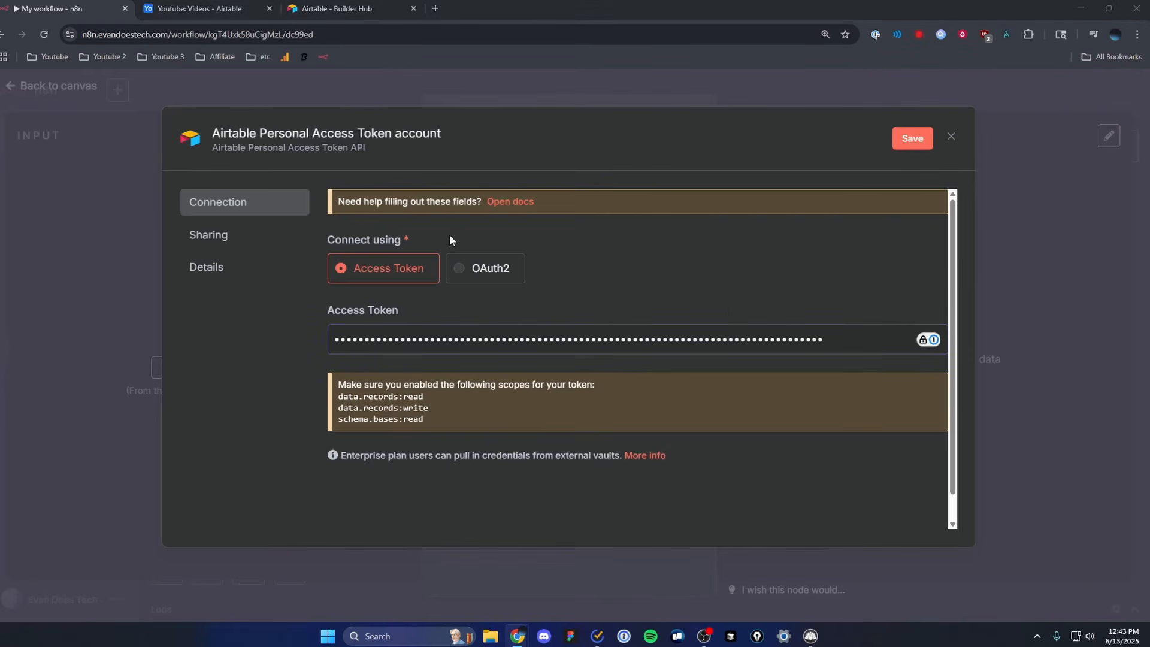
{"action": "left_click", "coordinate": [911, 138]}
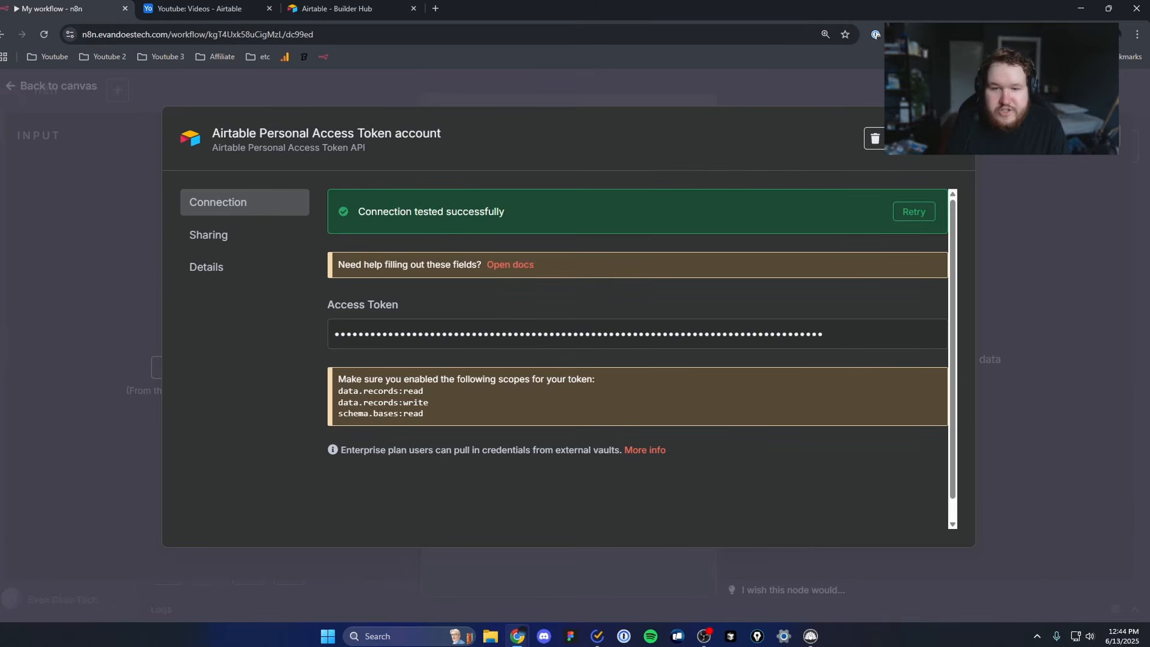
{"action": "left_click", "coordinate": [954, 129]}
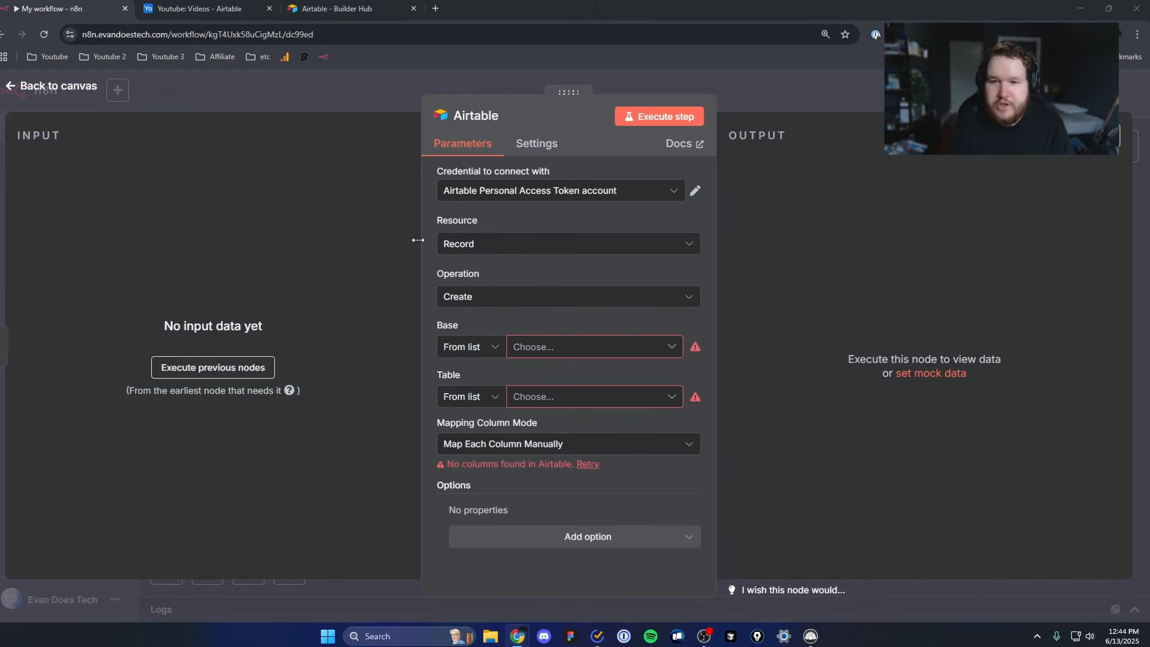
Step: Keep Record as the Airtable node's resource, glance at the table's records in Airtable, and set the operation to Search
{"action": "left_click", "coordinate": [501, 245]}
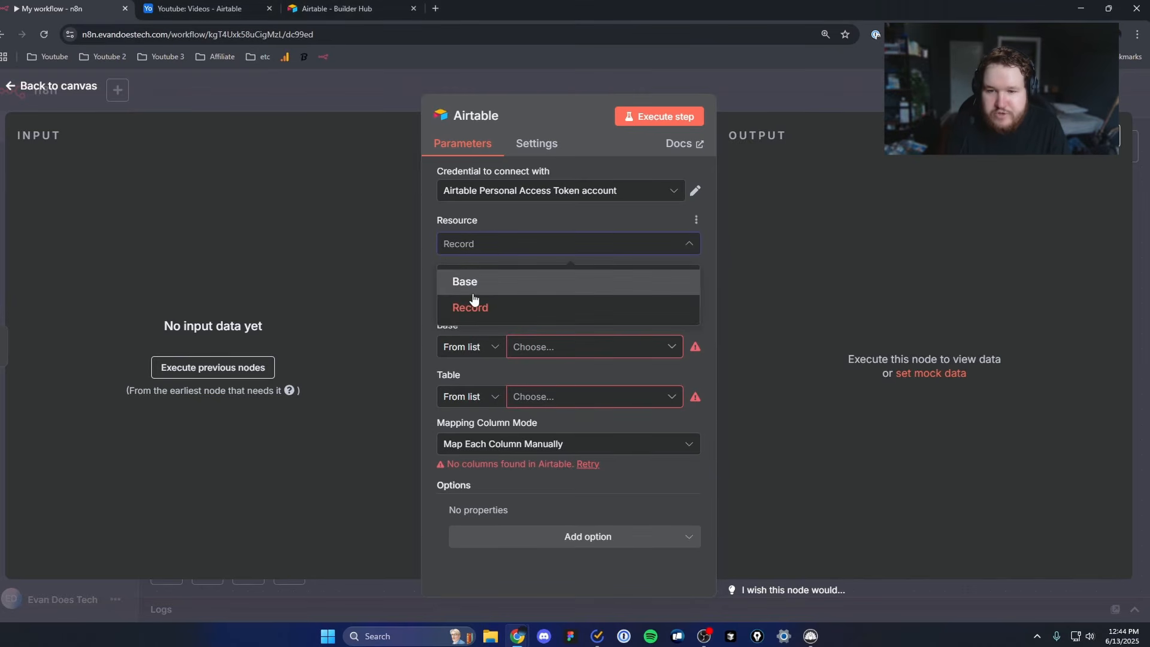
{"action": "left_click", "coordinate": [480, 312]}
{"action": "key", "text": "ctrl+Tab"}
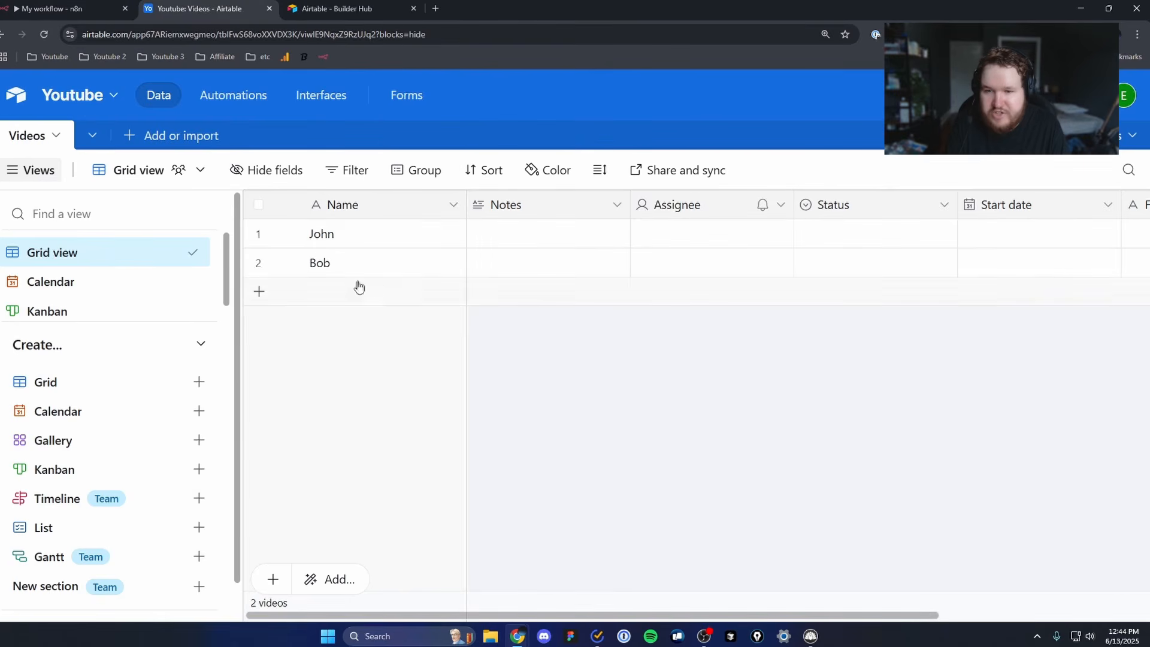
{"action": "left_click", "coordinate": [94, 13]}
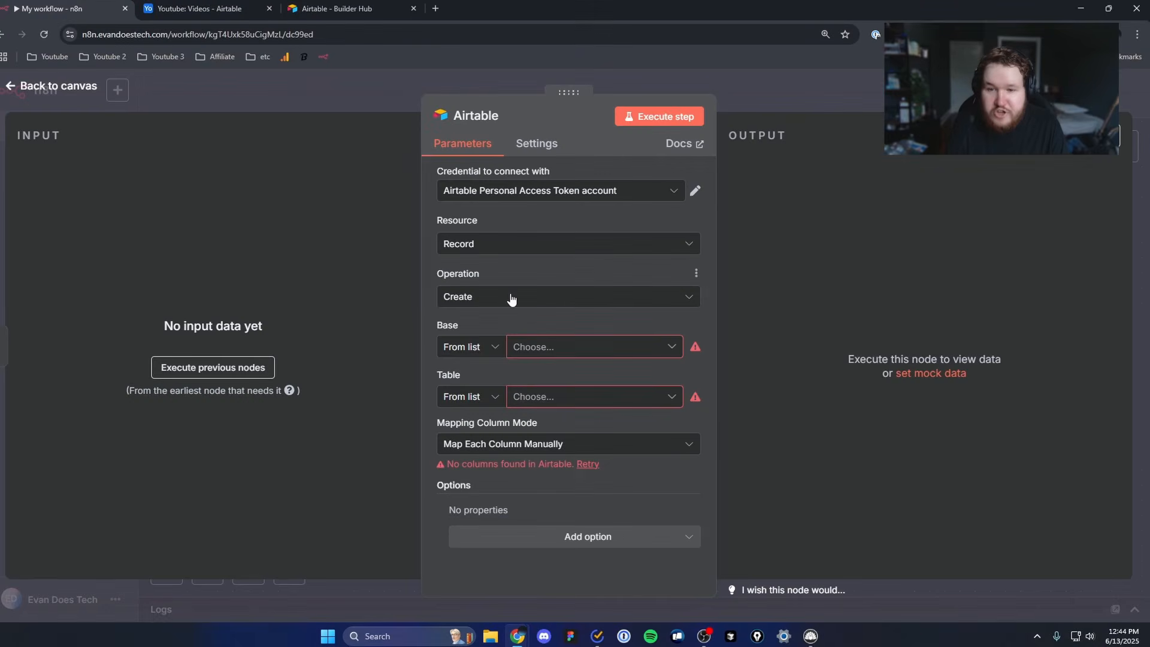
{"action": "left_click", "coordinate": [512, 300]}
{"action": "scroll", "coordinate": [509, 389], "scroll_direction": "down", "scroll_amount": 1}
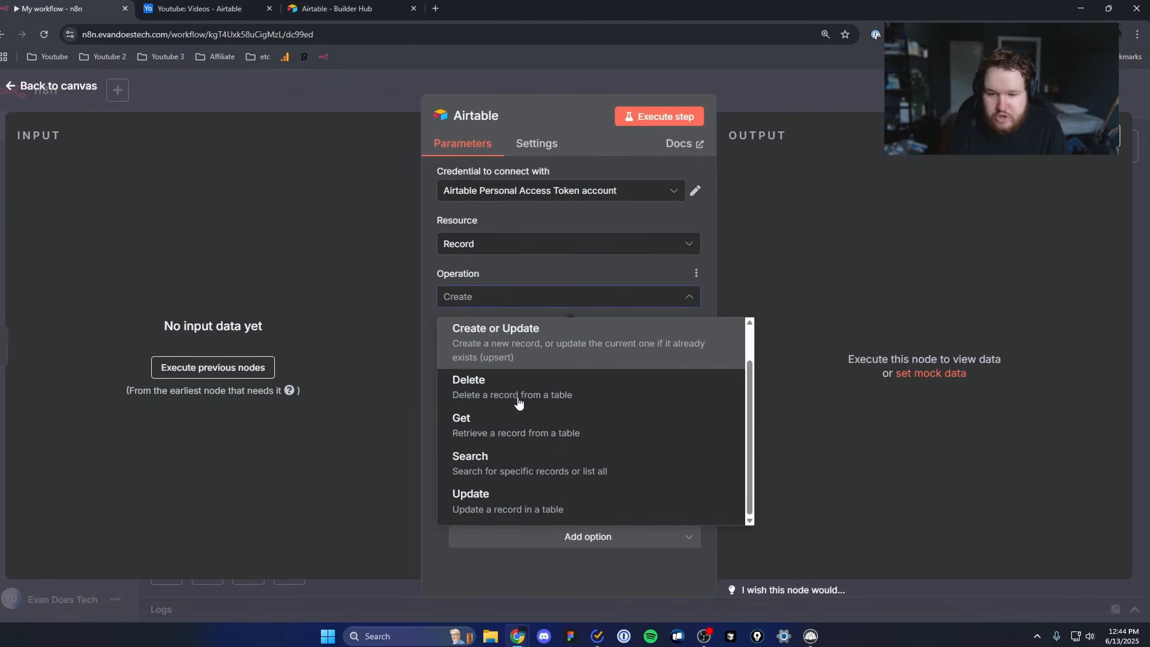
{"action": "left_click", "coordinate": [492, 474]}
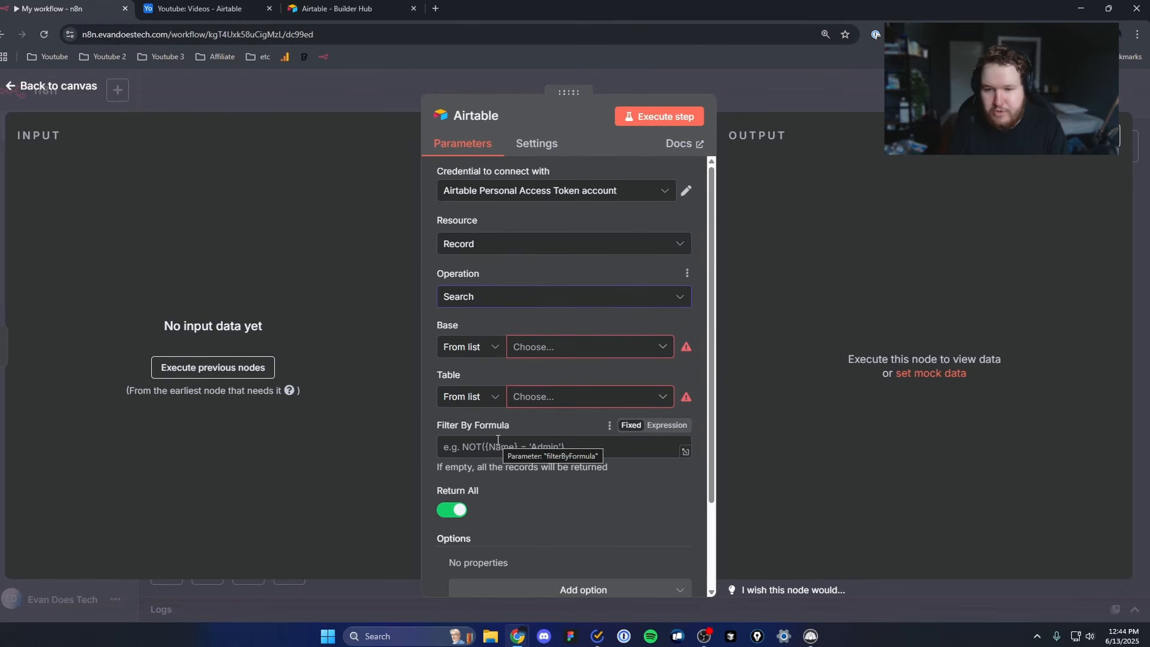
Step: Choose the Youtube base and its Videos table for the record search, checking both names against the open Airtable base
{"action": "left_click", "coordinate": [547, 347]}
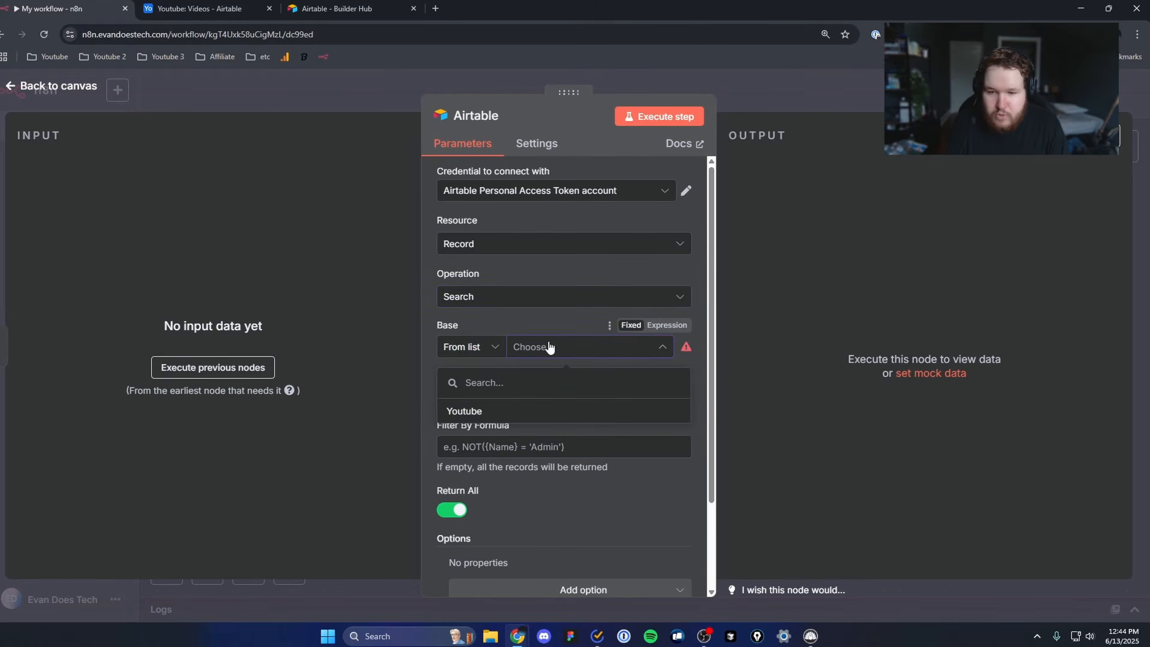
{"action": "left_click", "coordinate": [484, 411]}
{"action": "left_click", "coordinate": [210, 9]}
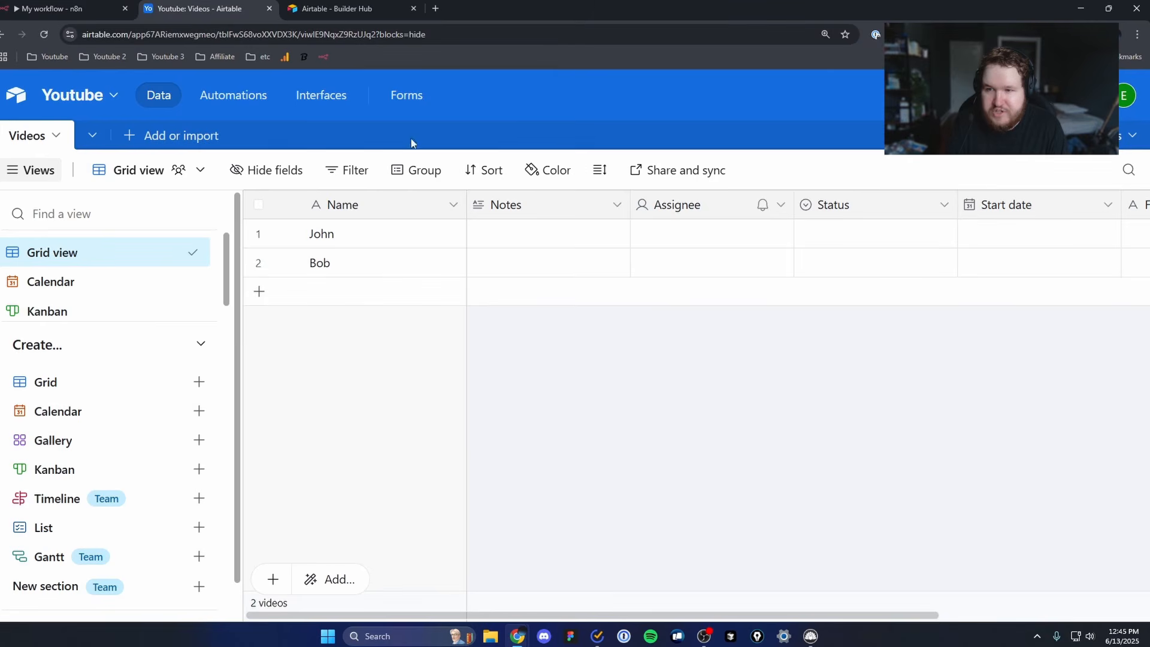
{"action": "left_click", "coordinate": [67, 9]}
{"action": "left_click", "coordinate": [532, 400]}
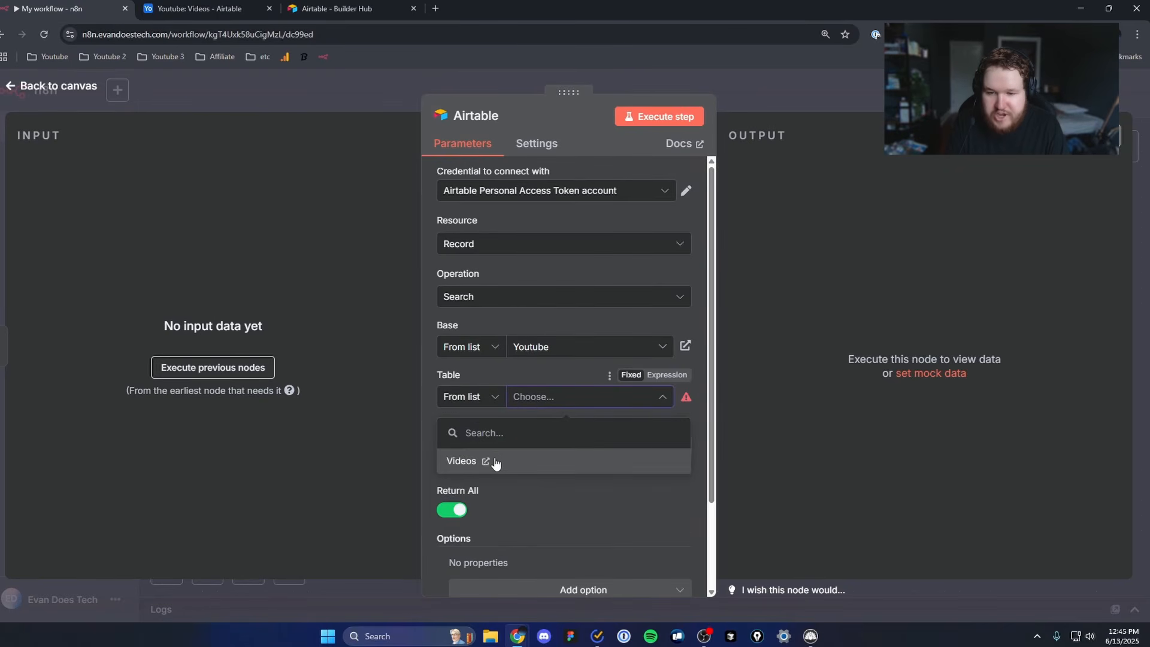
{"action": "left_click", "coordinate": [494, 462]}
{"action": "left_click", "coordinate": [204, 9]}
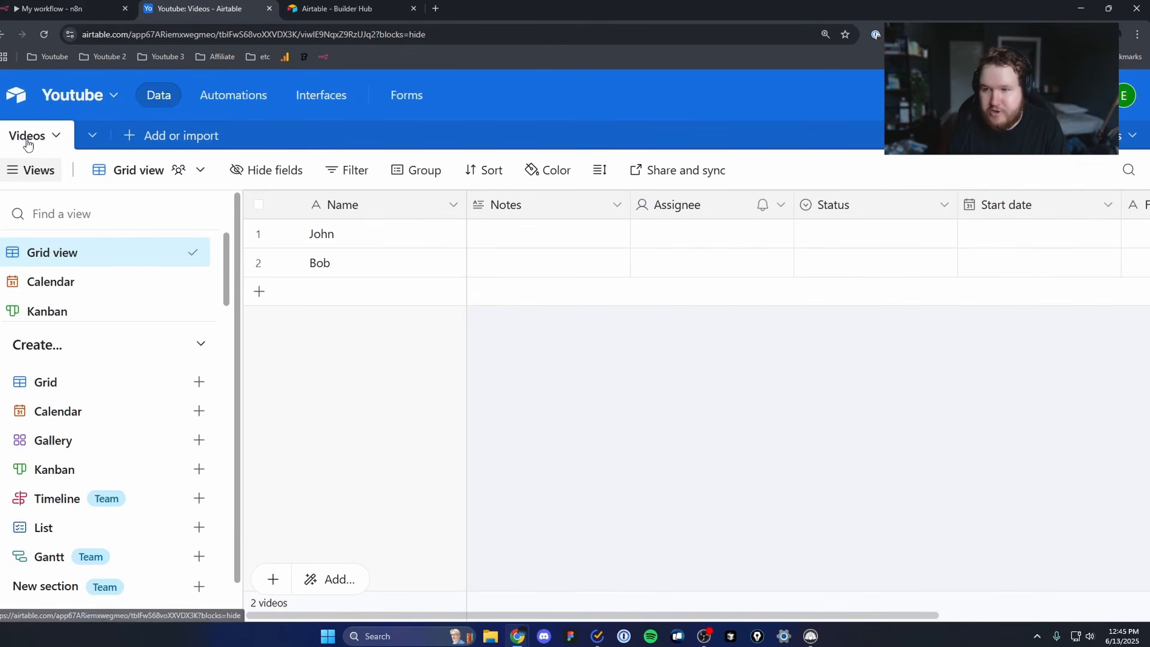
{"action": "left_click", "coordinate": [59, 17]}
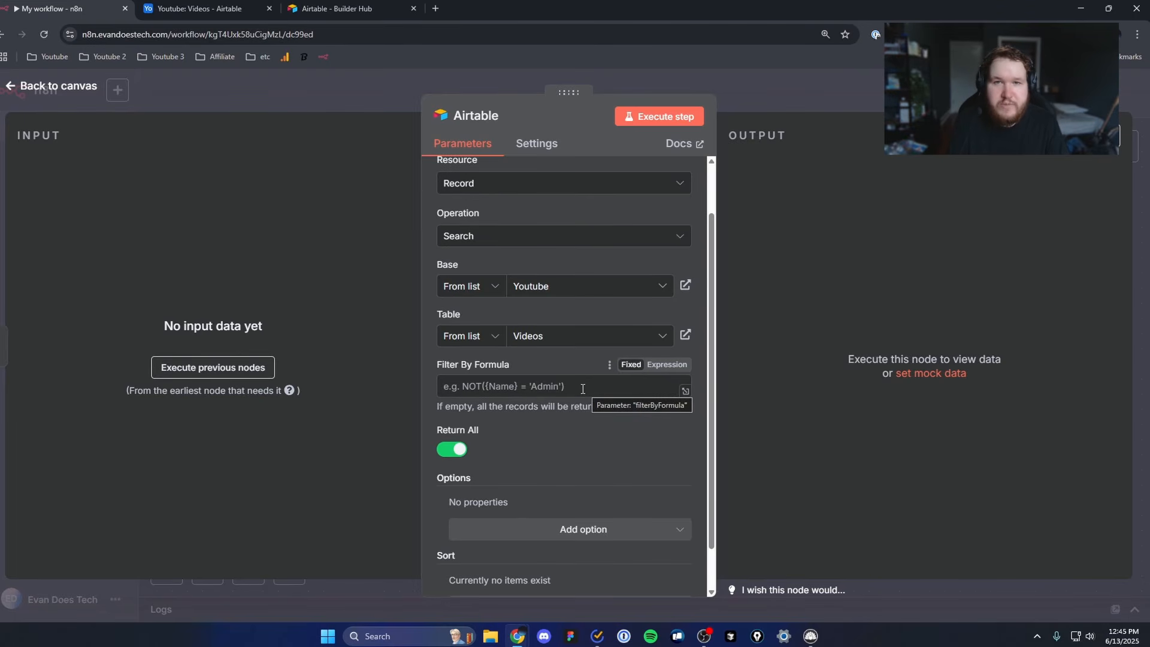
Step: Execute the Airtable node with no filter, compare its output with the Videos table in Airtable, and return to the workflow canvas
{"action": "scroll", "coordinate": [539, 386], "scroll_direction": "down", "scroll_amount": 1}
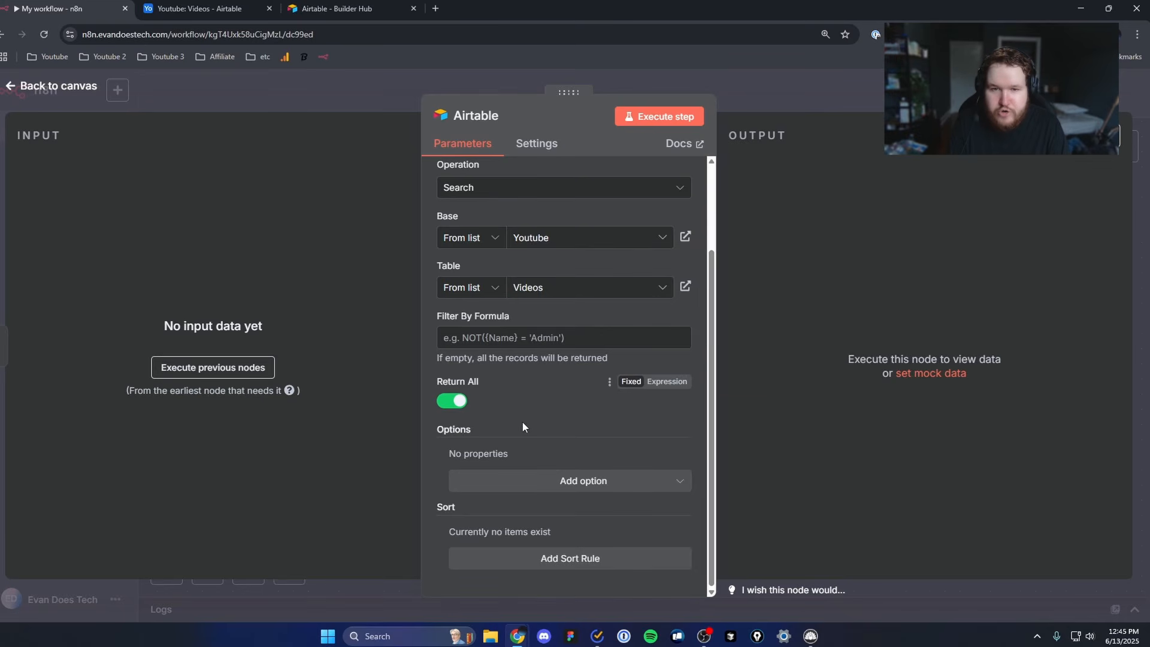
{"action": "scroll", "coordinate": [522, 422], "scroll_direction": "up", "scroll_amount": 3}
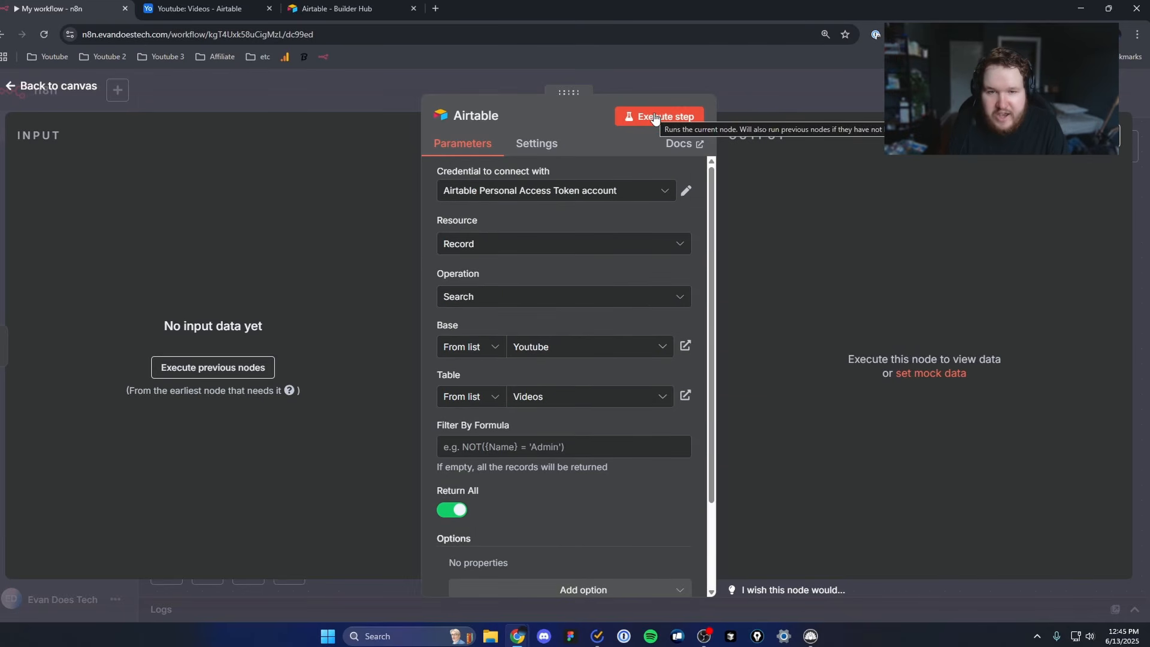
{"action": "left_click", "coordinate": [655, 118]}
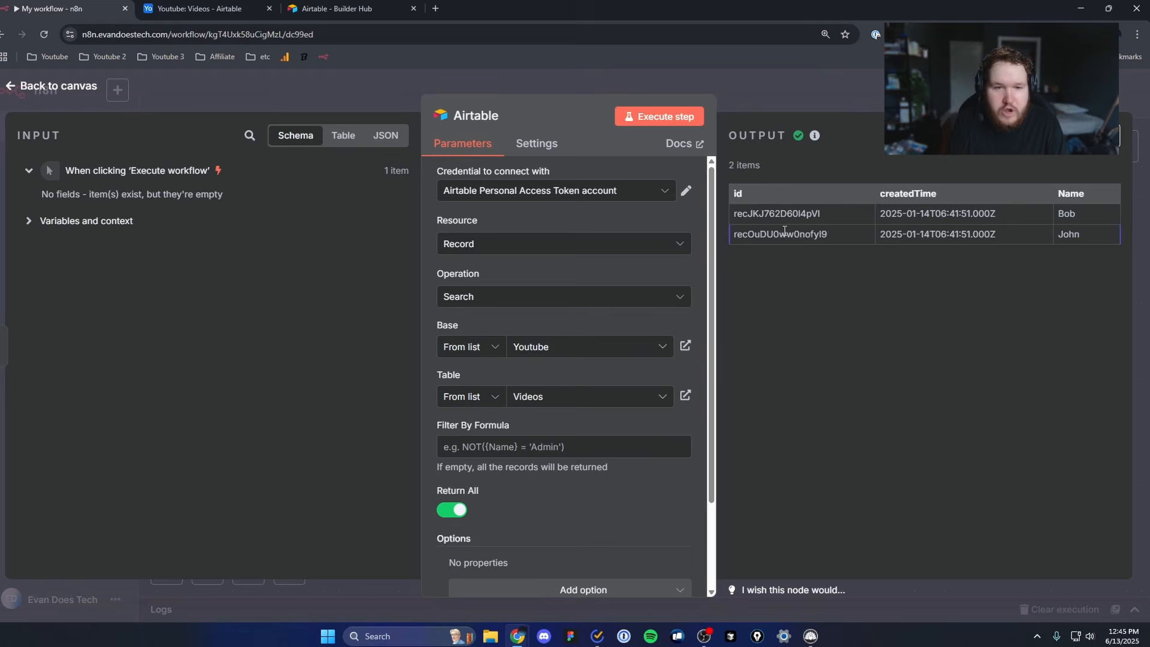
{"action": "left_click", "coordinate": [199, 8]}
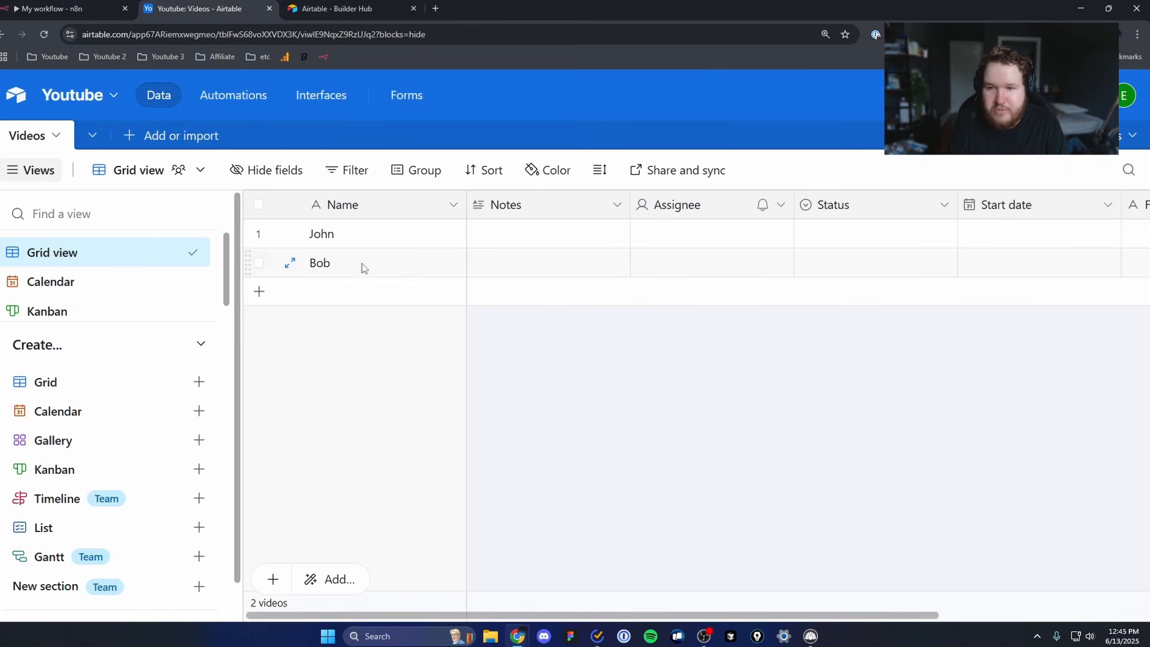
{"action": "left_click", "coordinate": [80, 11]}
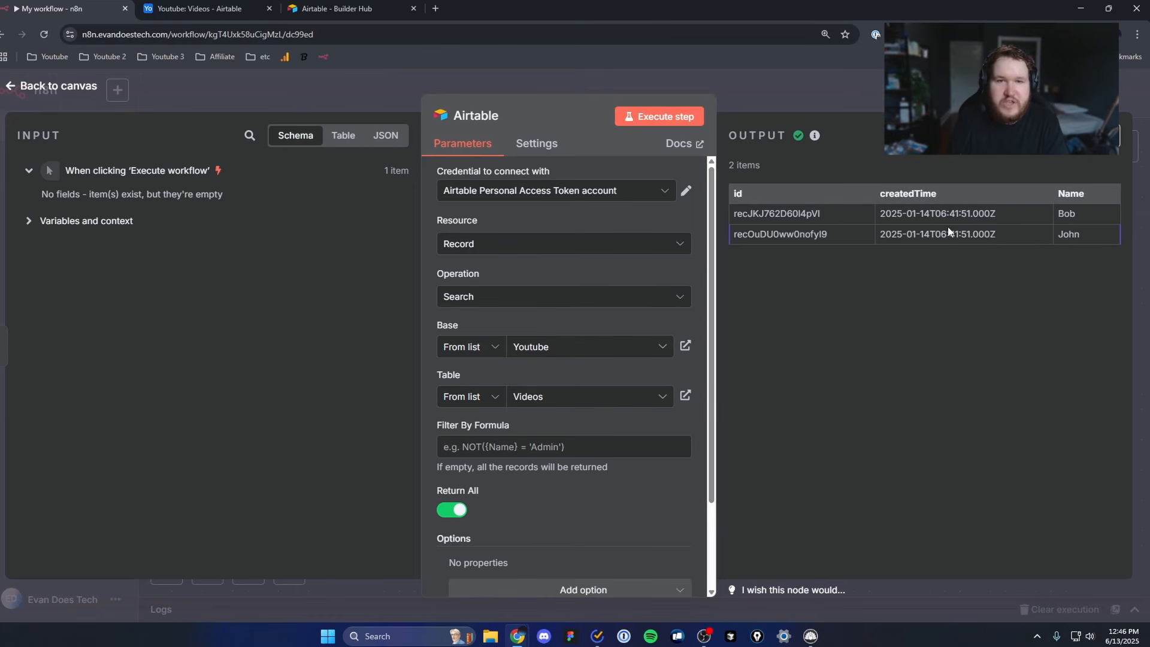
{"action": "left_click", "coordinate": [77, 89]}
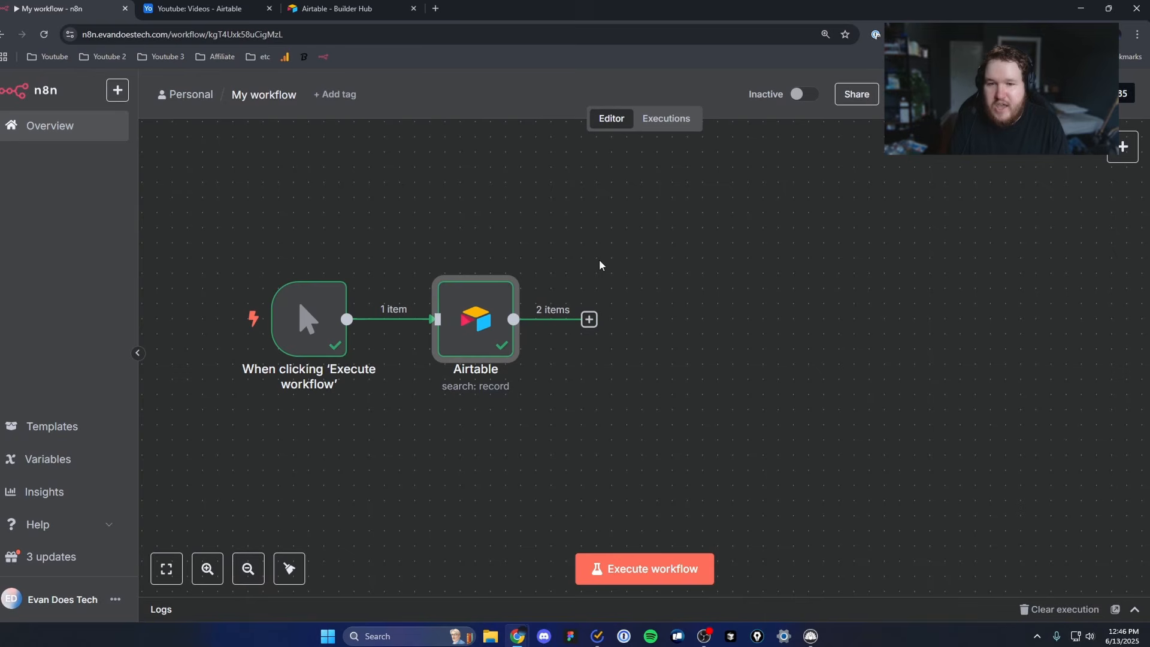